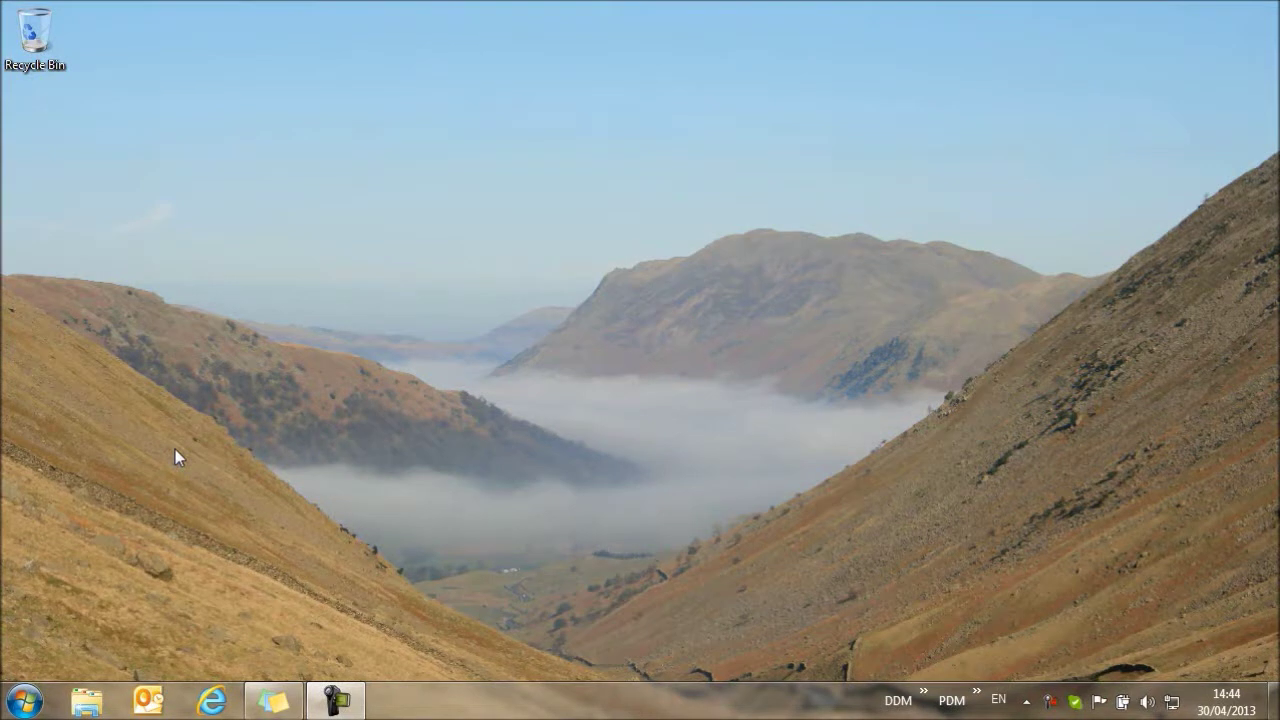
Launch DDM Office from the Start menu and enter the user's login name.
click(24, 700)
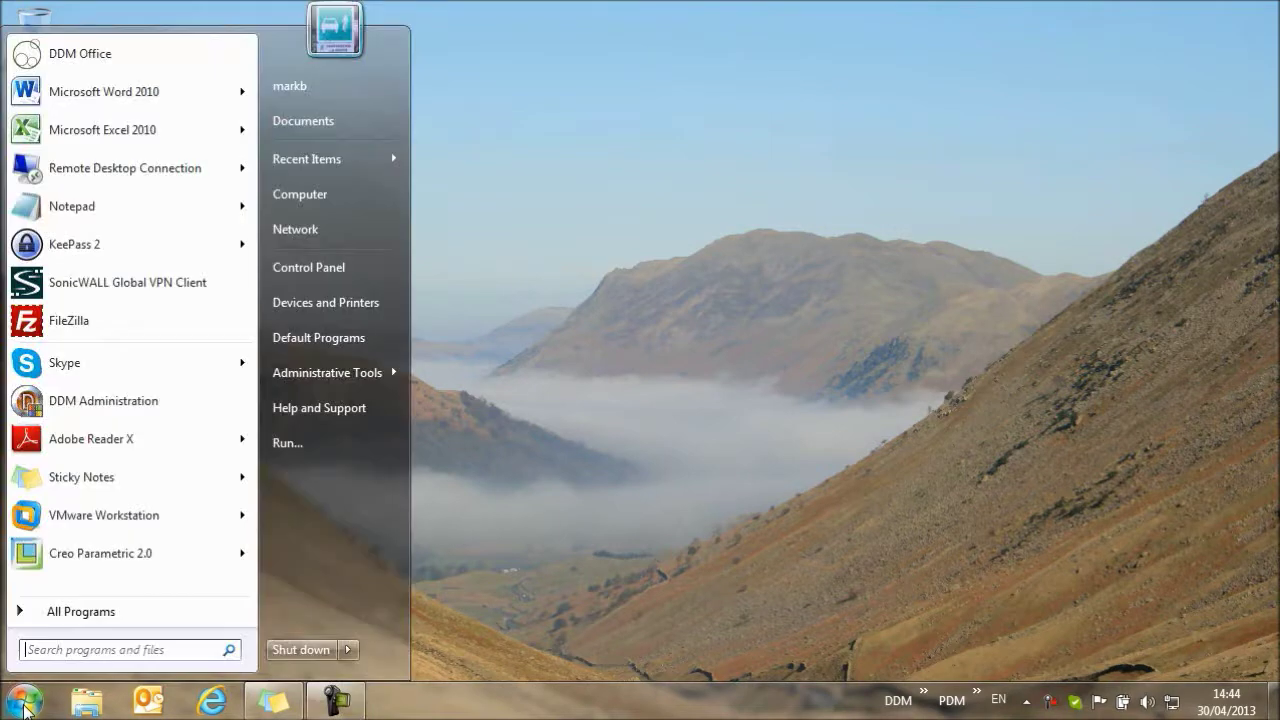
click(91, 55)
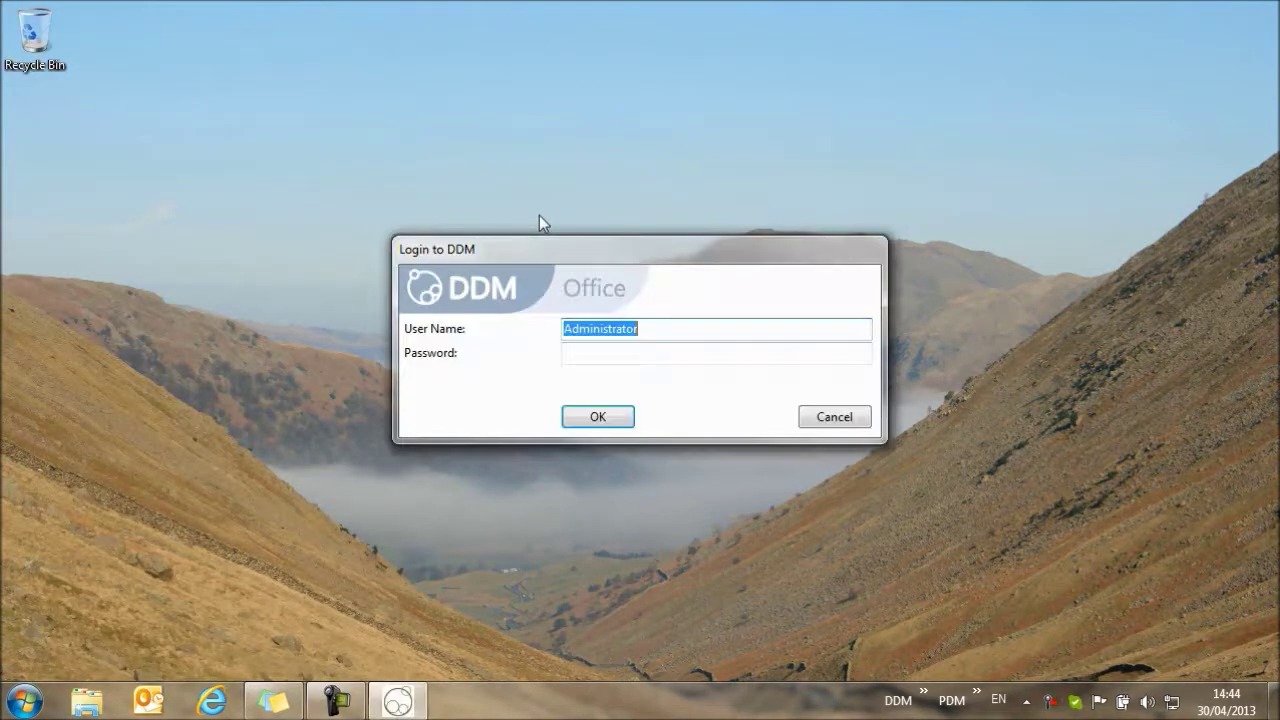
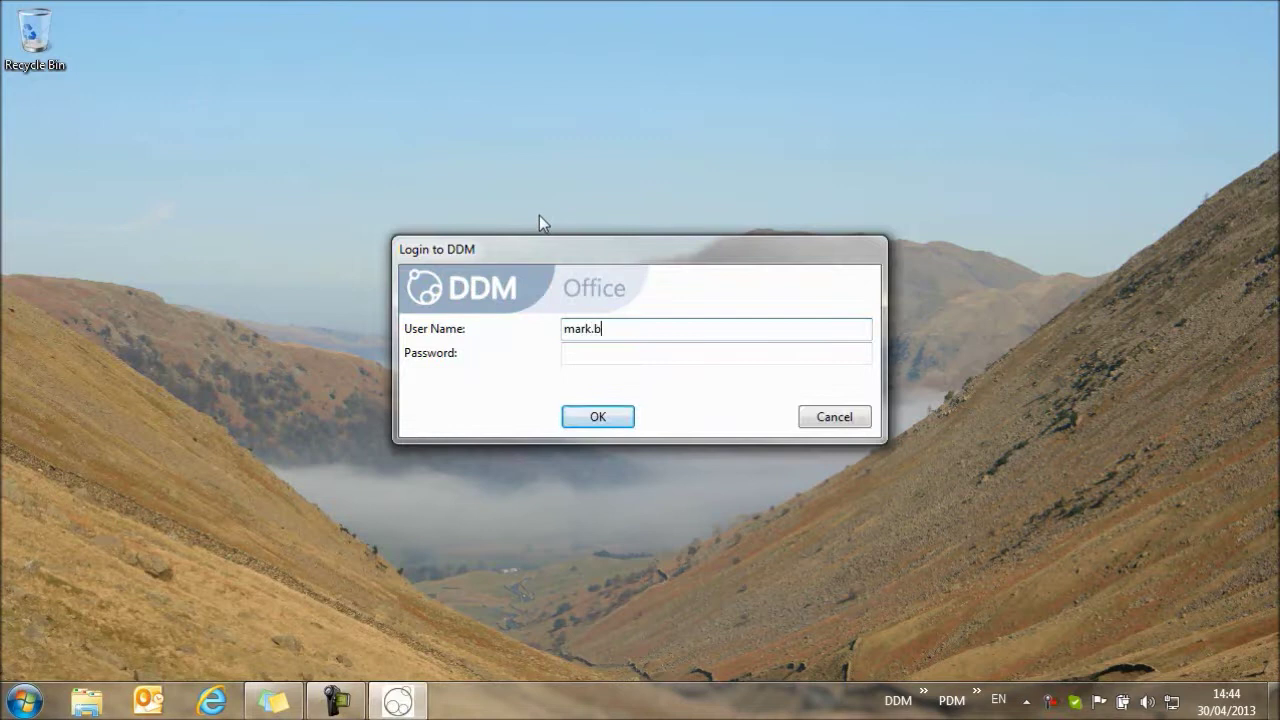
Confirm the login and open CSI-000001 Getting Started with DDM from My Recent Items.
click(598, 417)
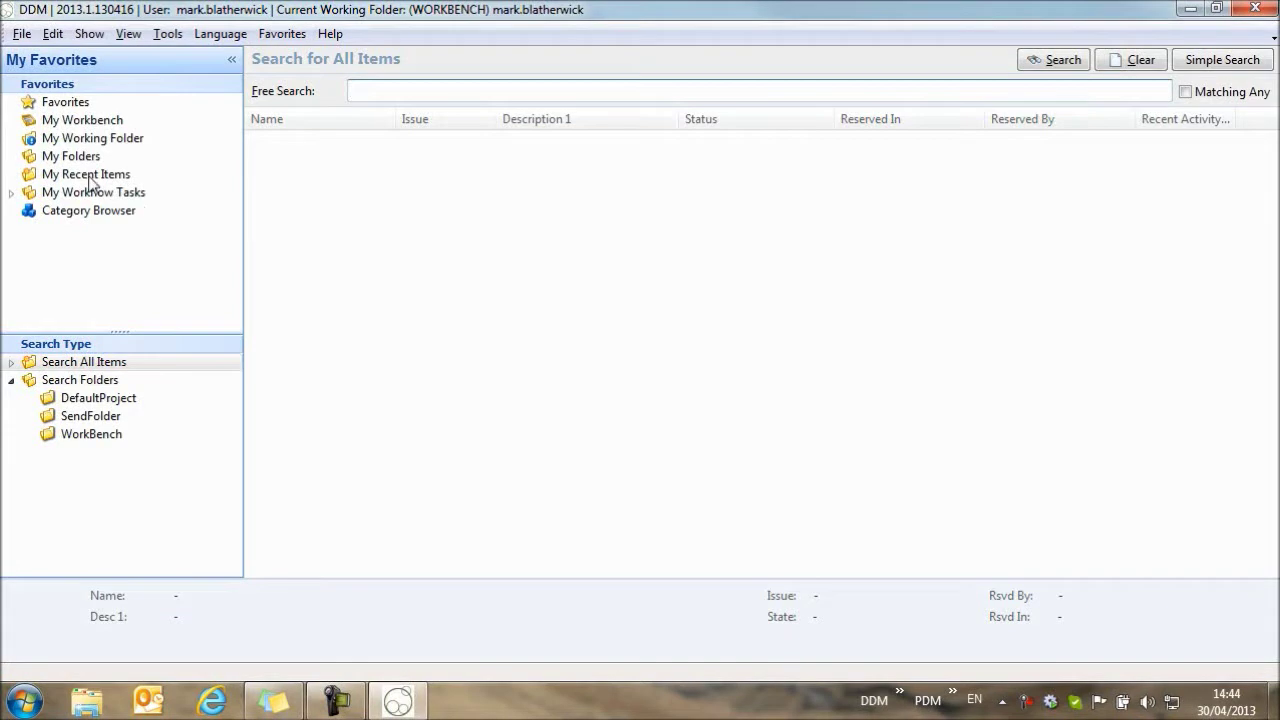
click(100, 176)
click(340, 142)
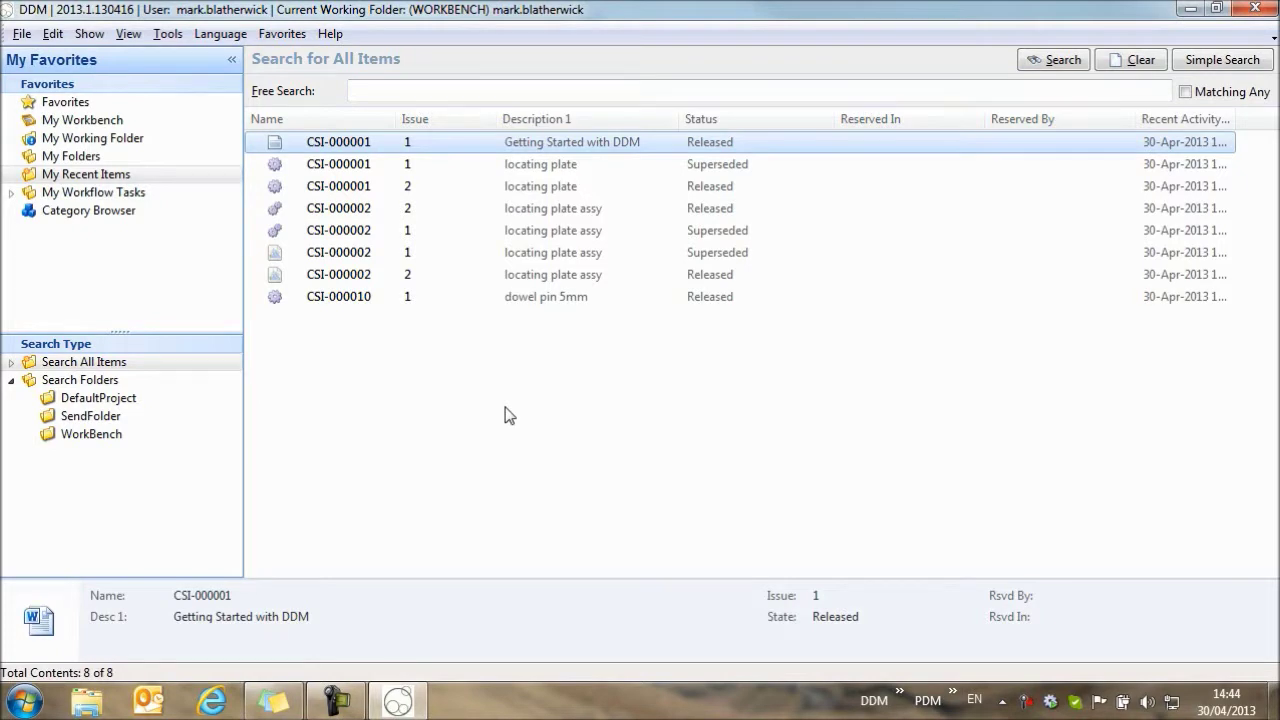
double_click(380, 146)
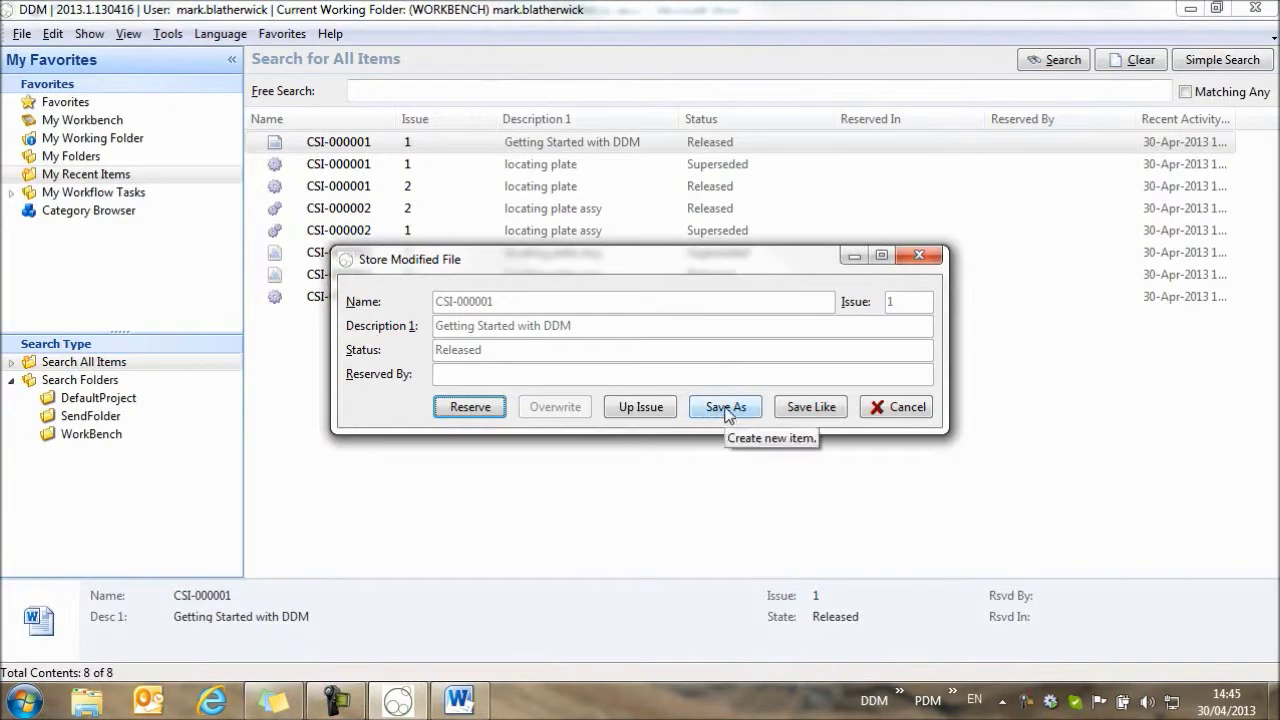
Save the document as new item CSI-000002 with description 'Getting Started', then close Word.
click(726, 407)
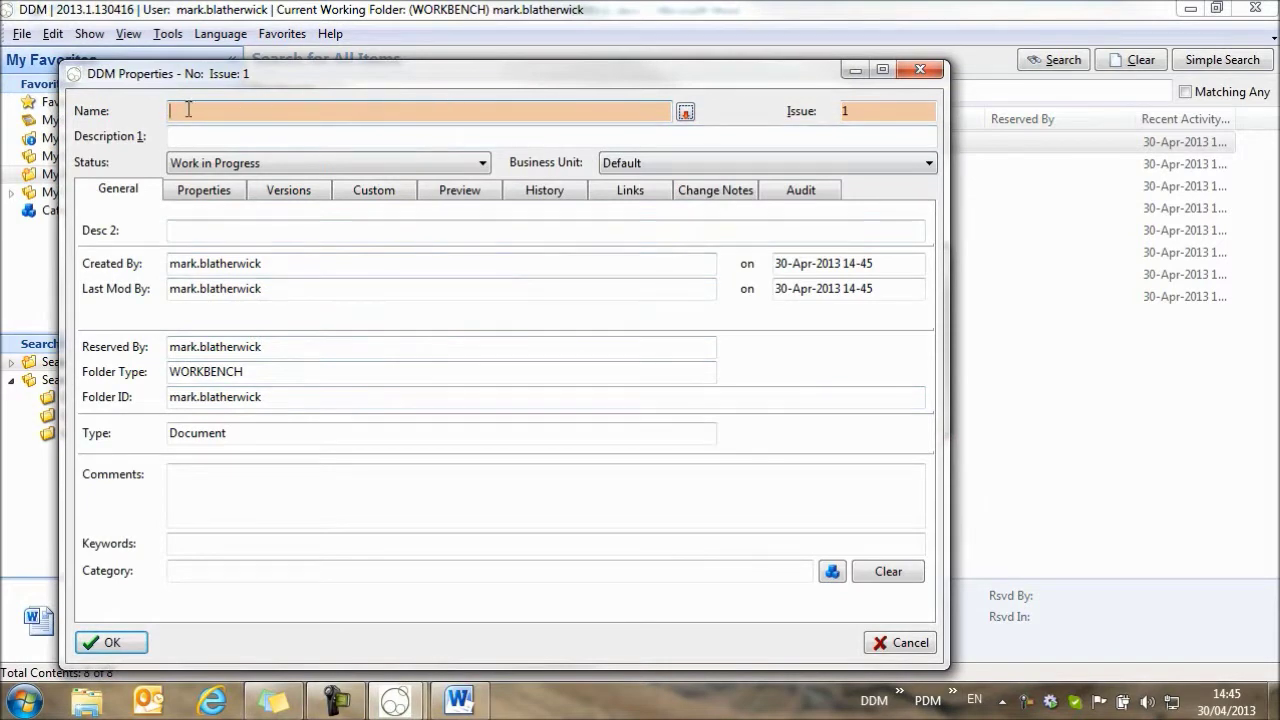
text(CSI-000002)
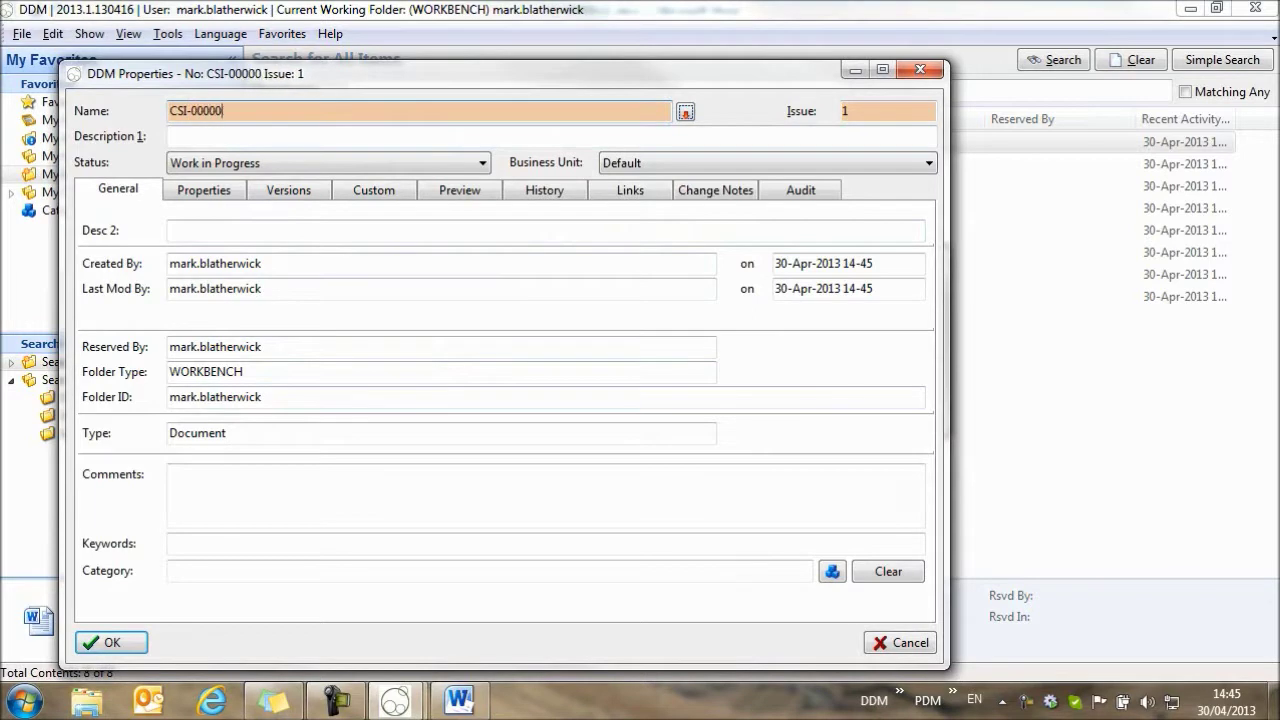
click(192, 135)
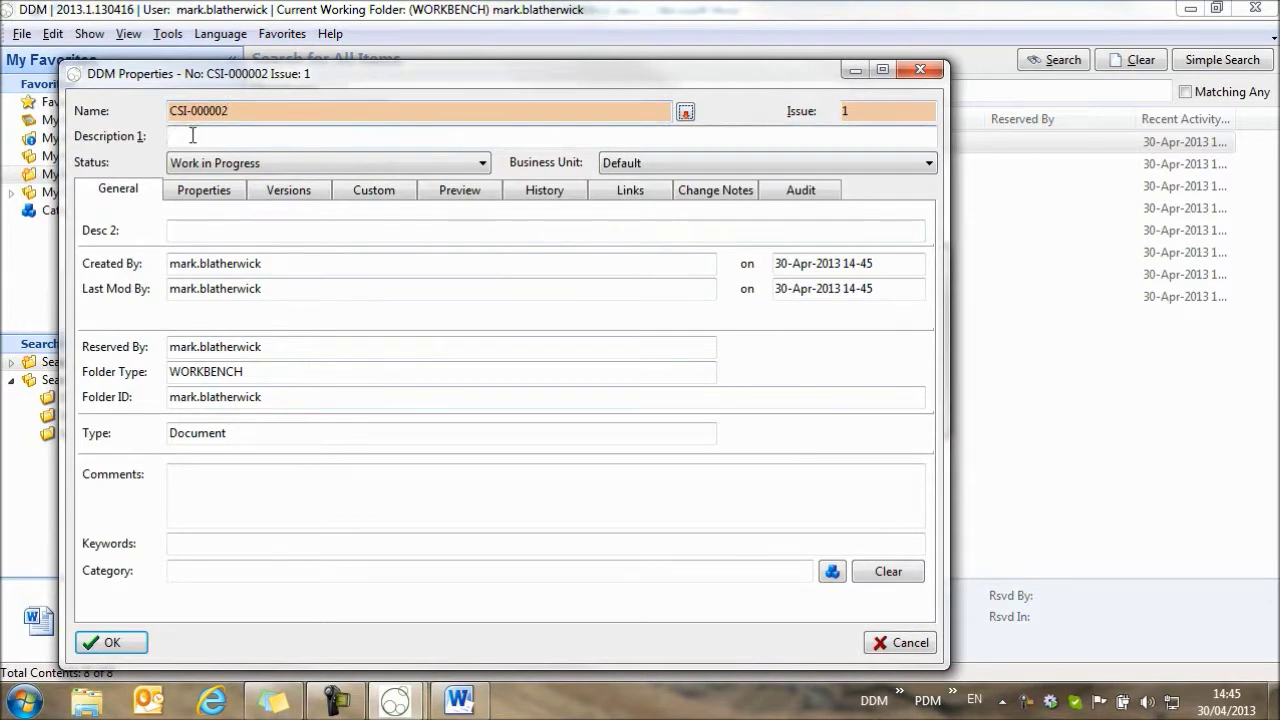
text(Getting Started)
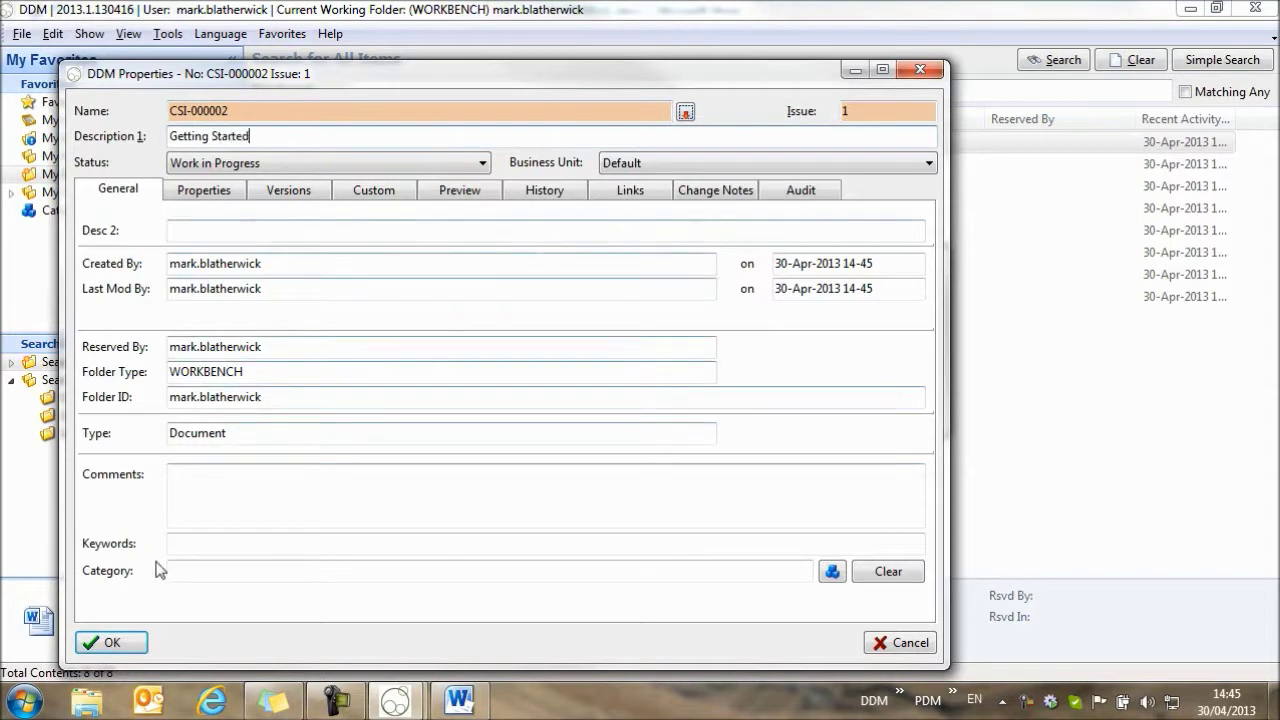
click(112, 642)
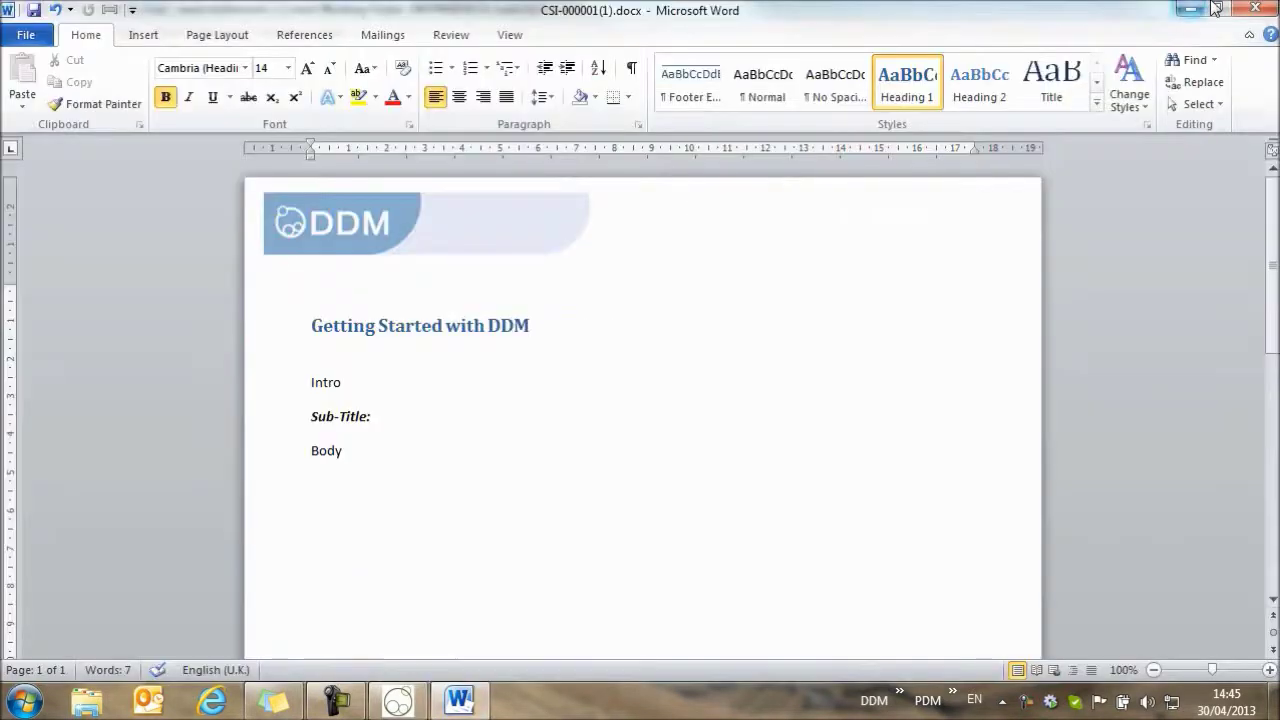
click(1257, 9)
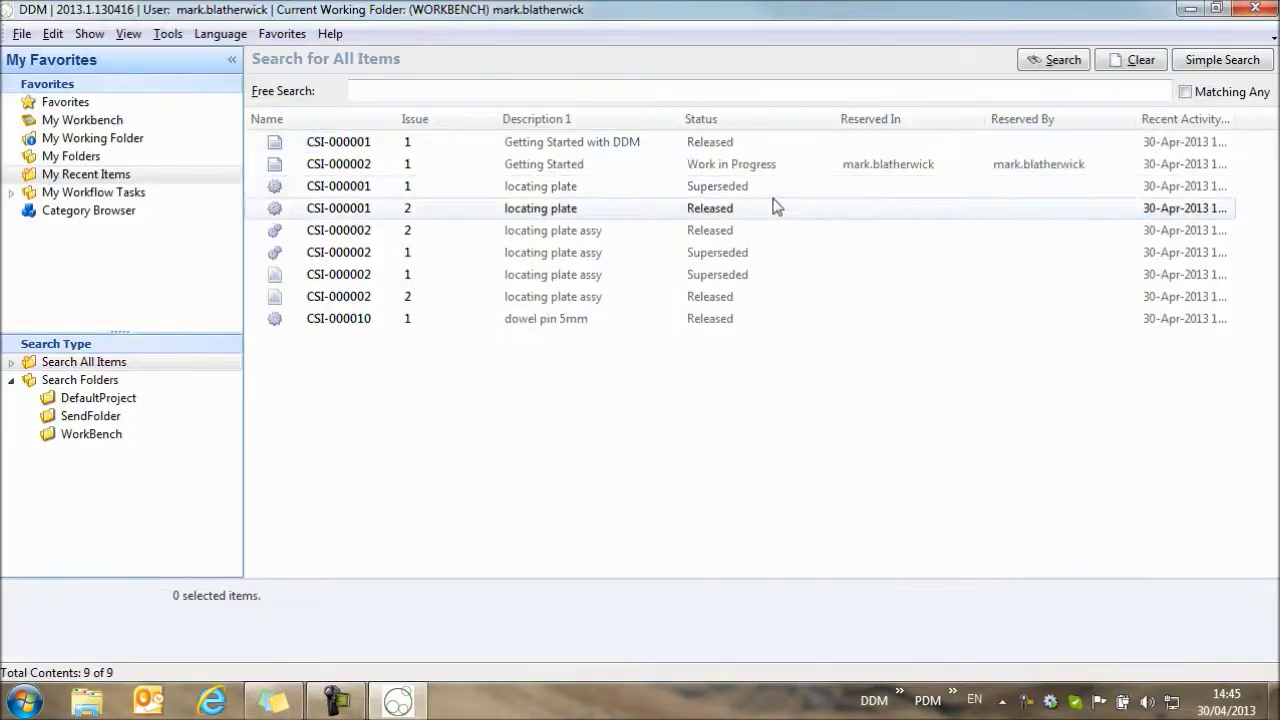
With CSI-000002 selected, re-login through Tools > Admin as Administrator.
click(421, 165)
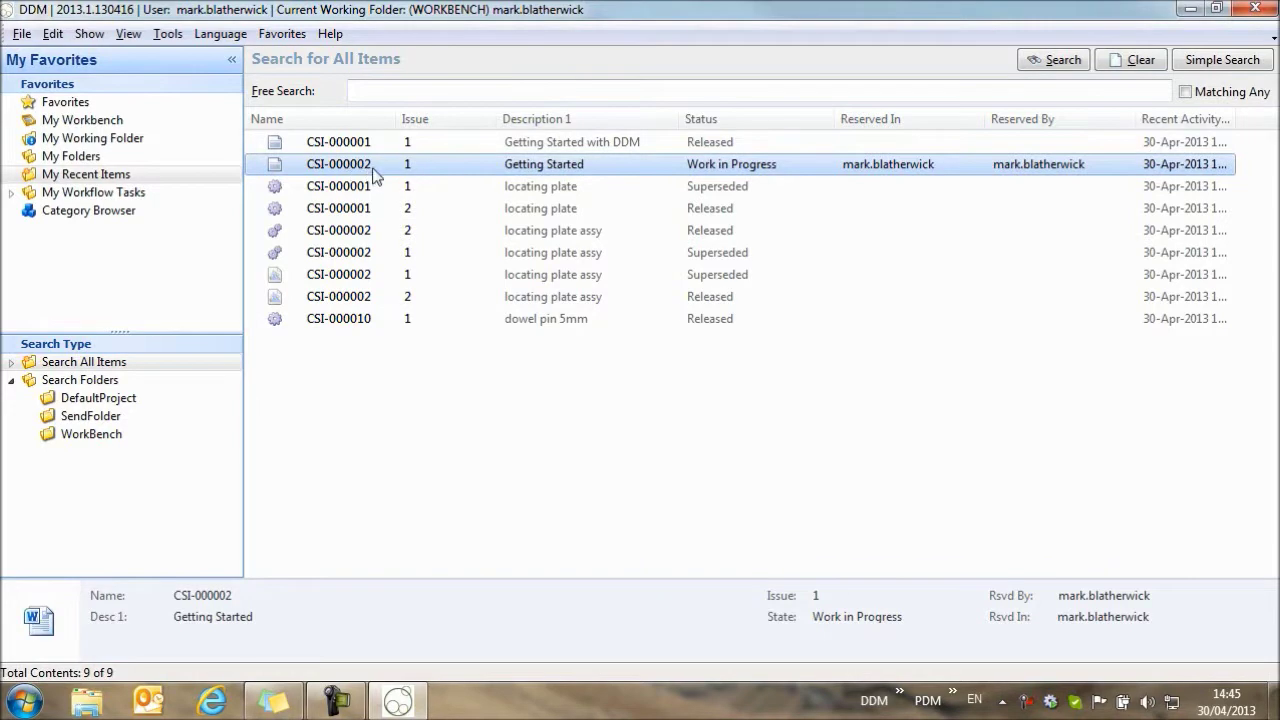
click(165, 33)
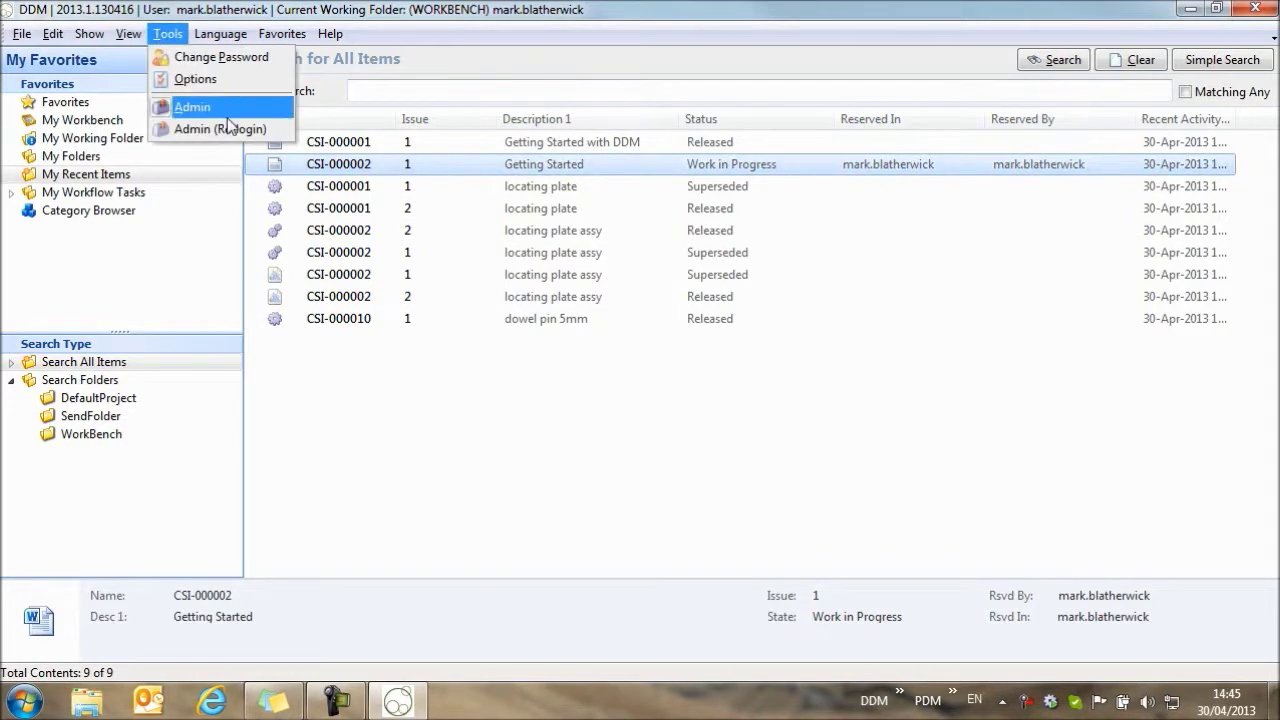
click(190, 128)
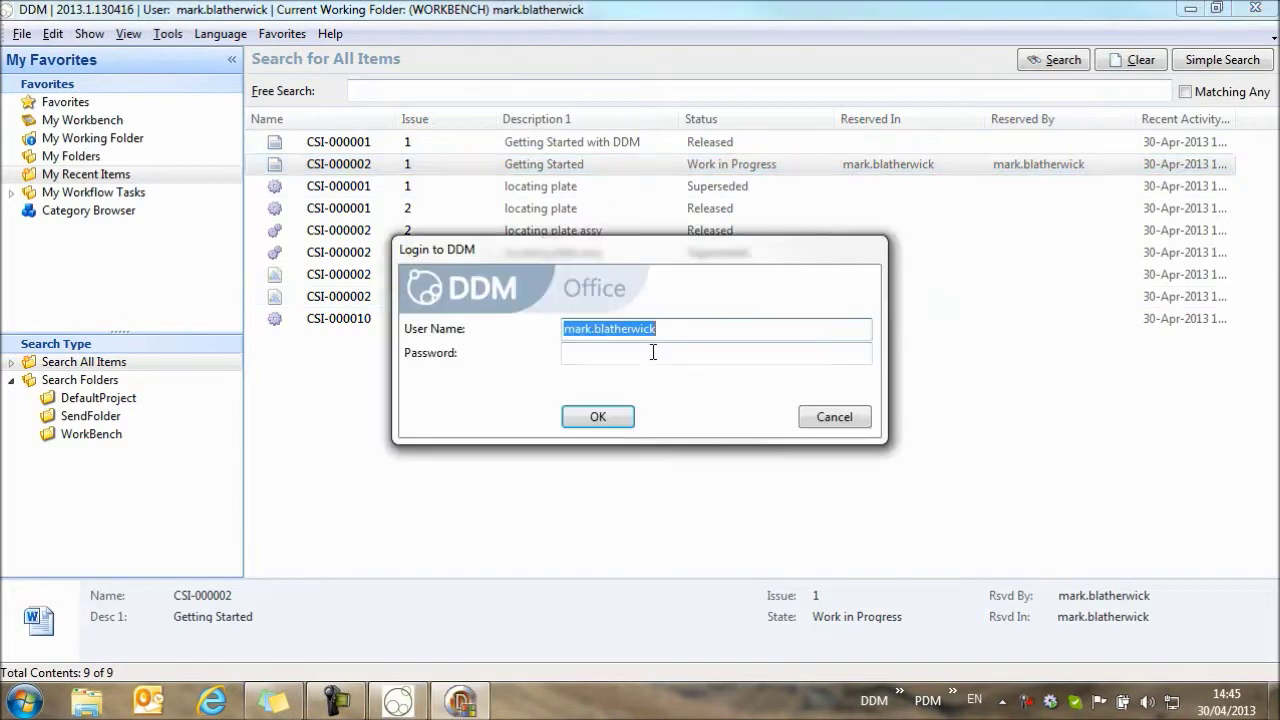
text(Administrator)
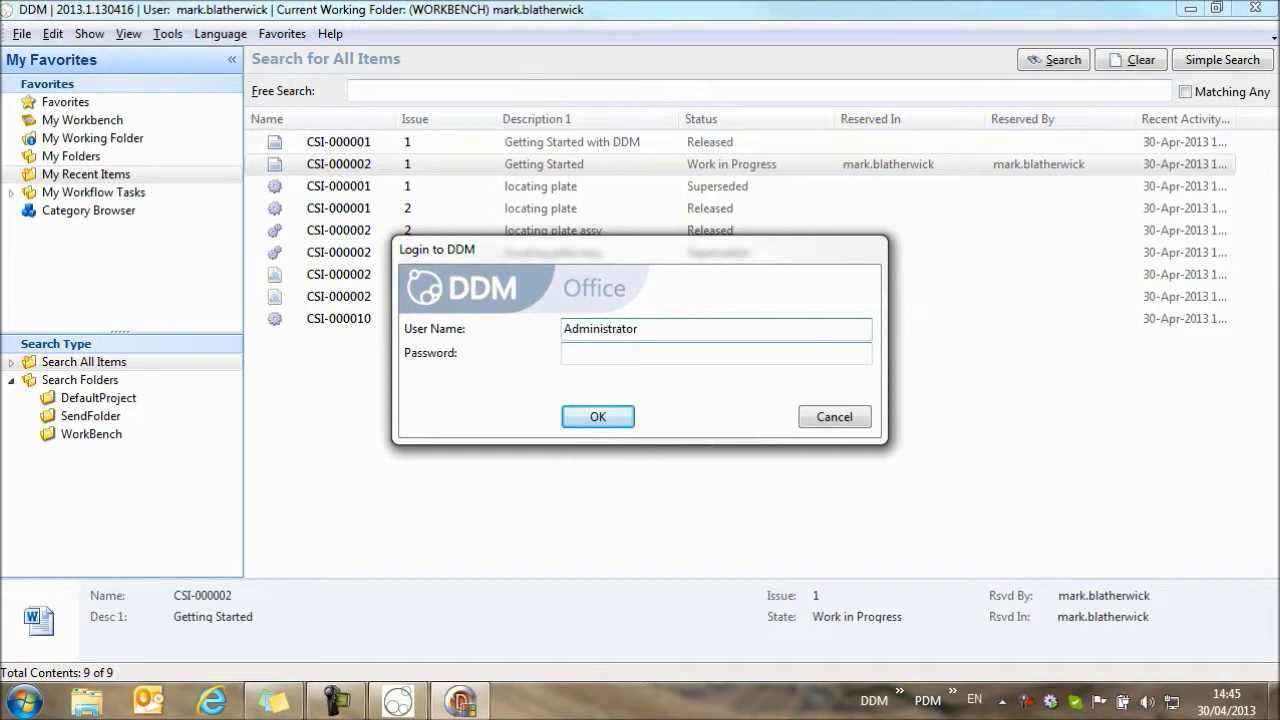
click(598, 417)
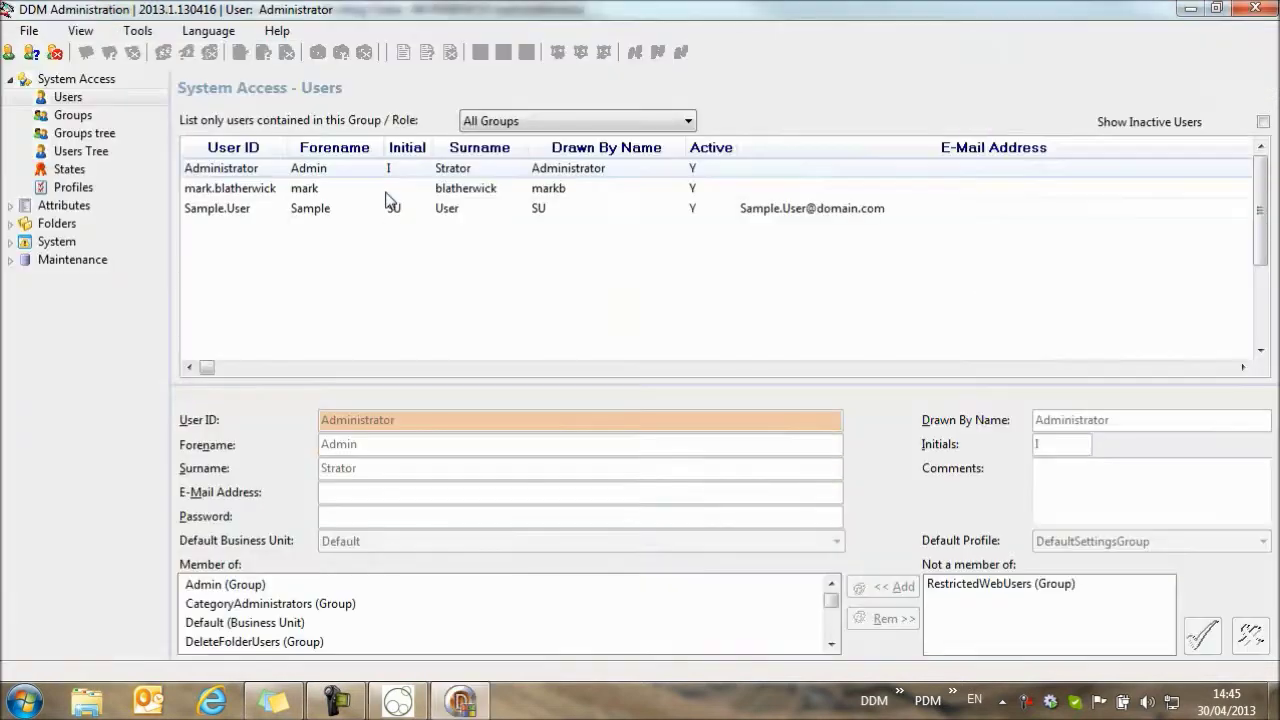
Under System > Config, set Document Number Generation to 'Pre-defined, by request'.
click(10, 241)
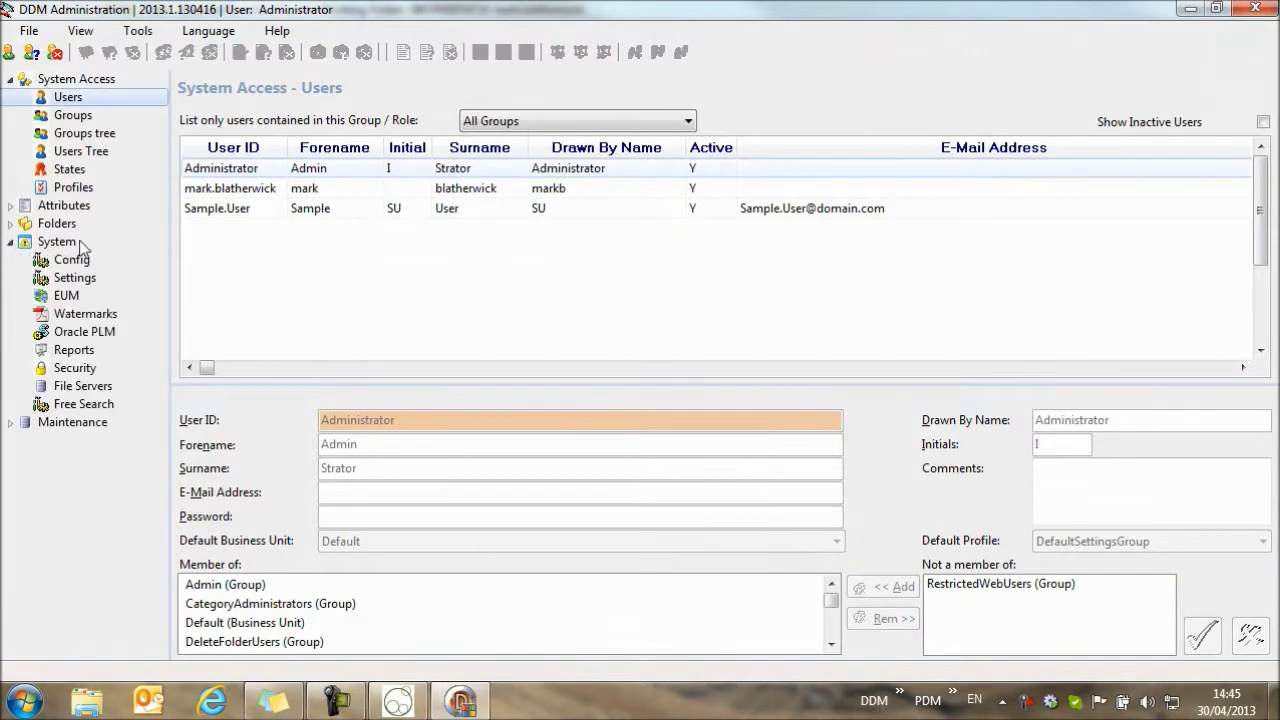
click(72, 260)
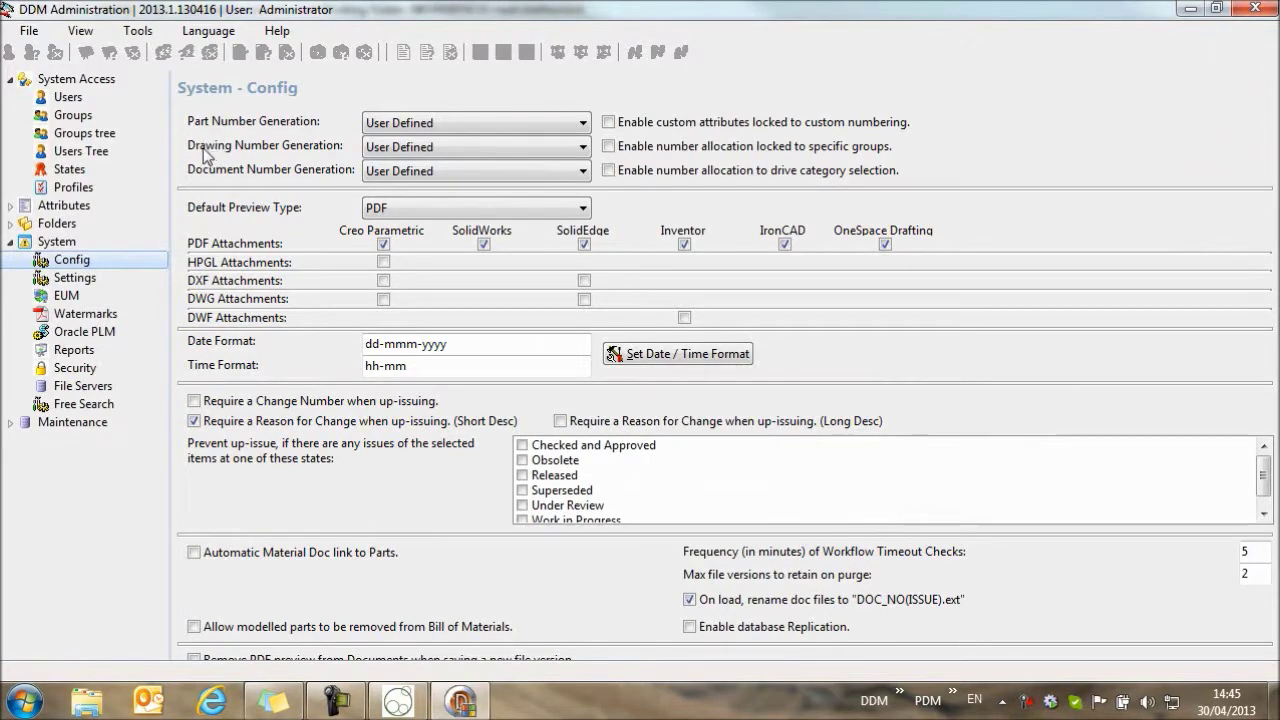
click(390, 175)
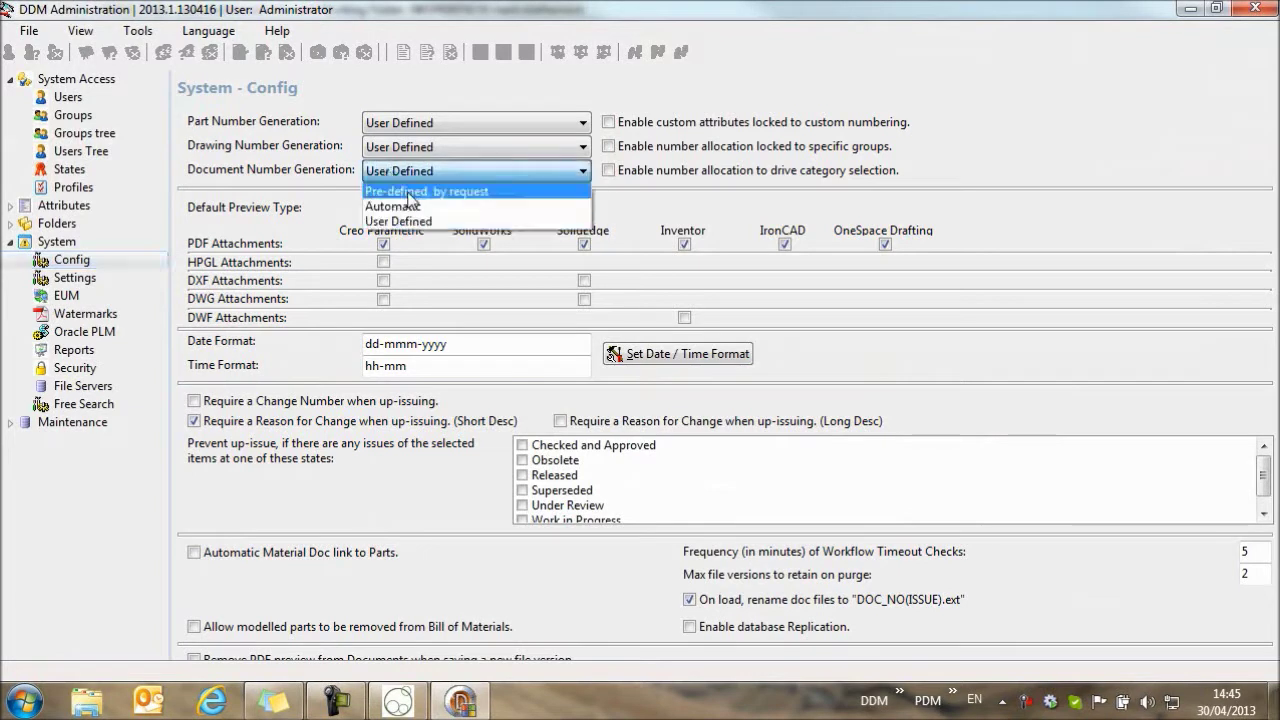
click(420, 191)
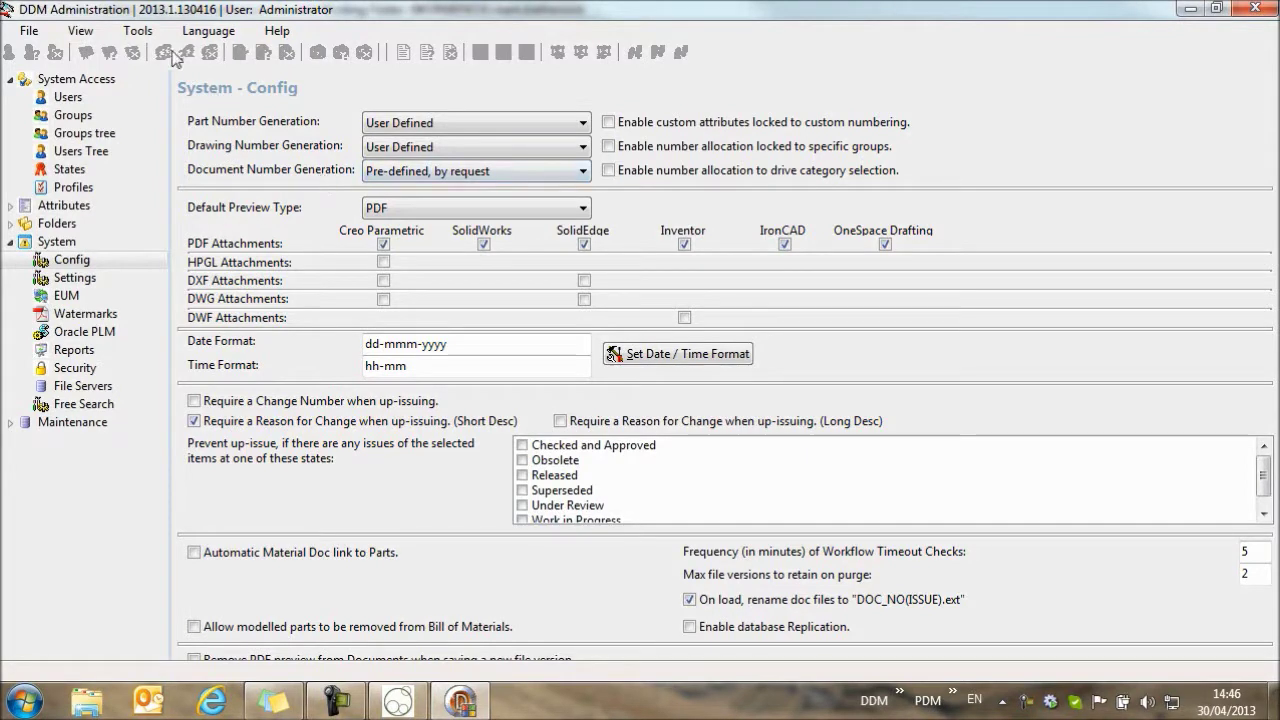
Open automatic numbering, filter the rules to Documents only, and open Default Documents.
click(129, 32)
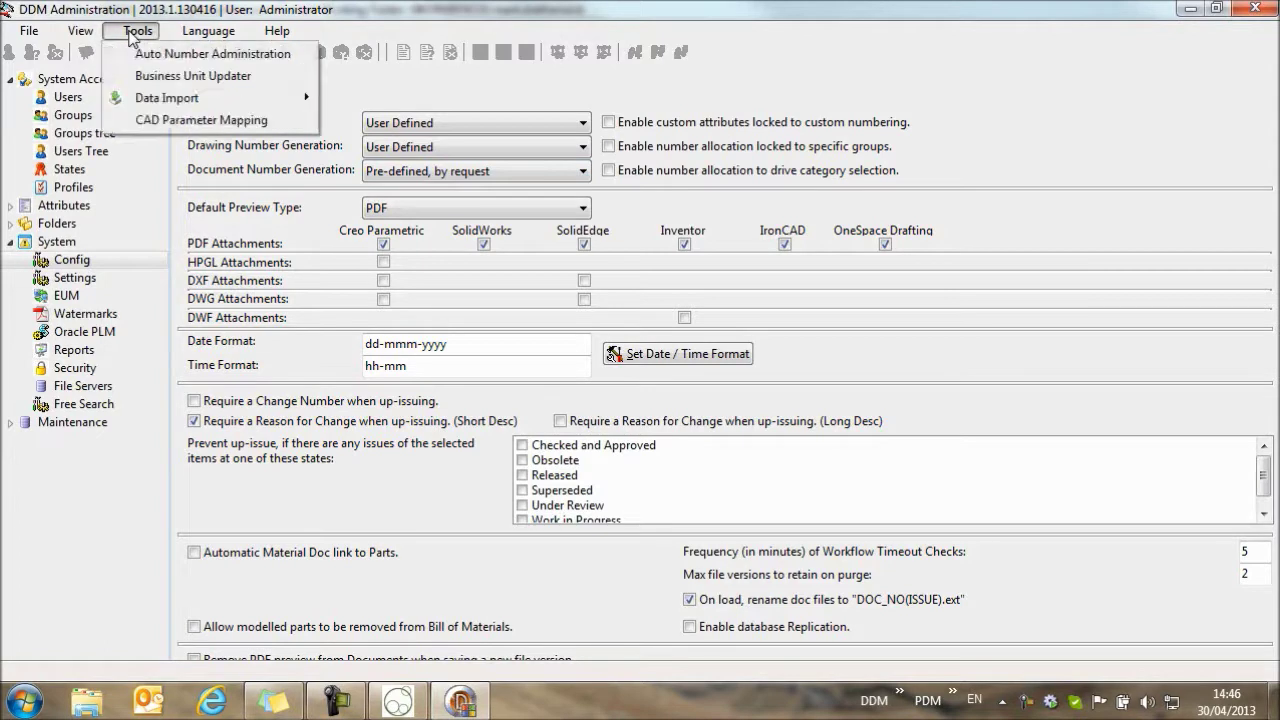
click(166, 53)
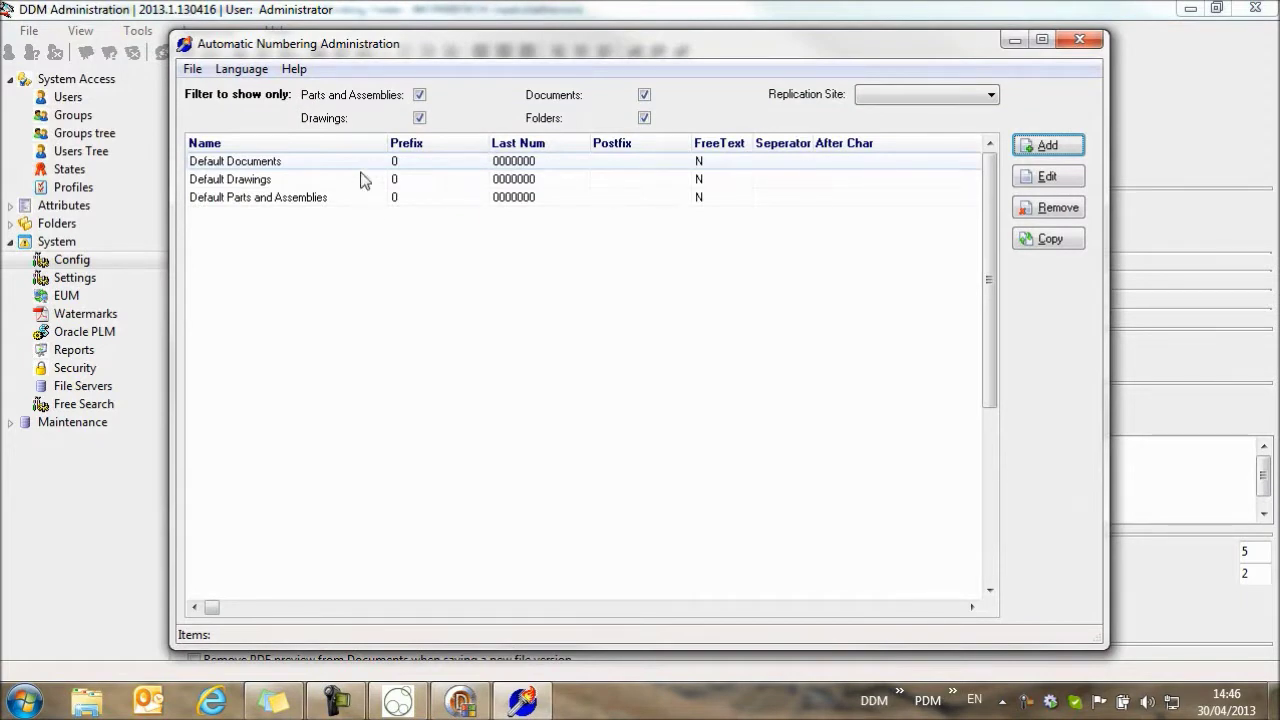
click(419, 118)
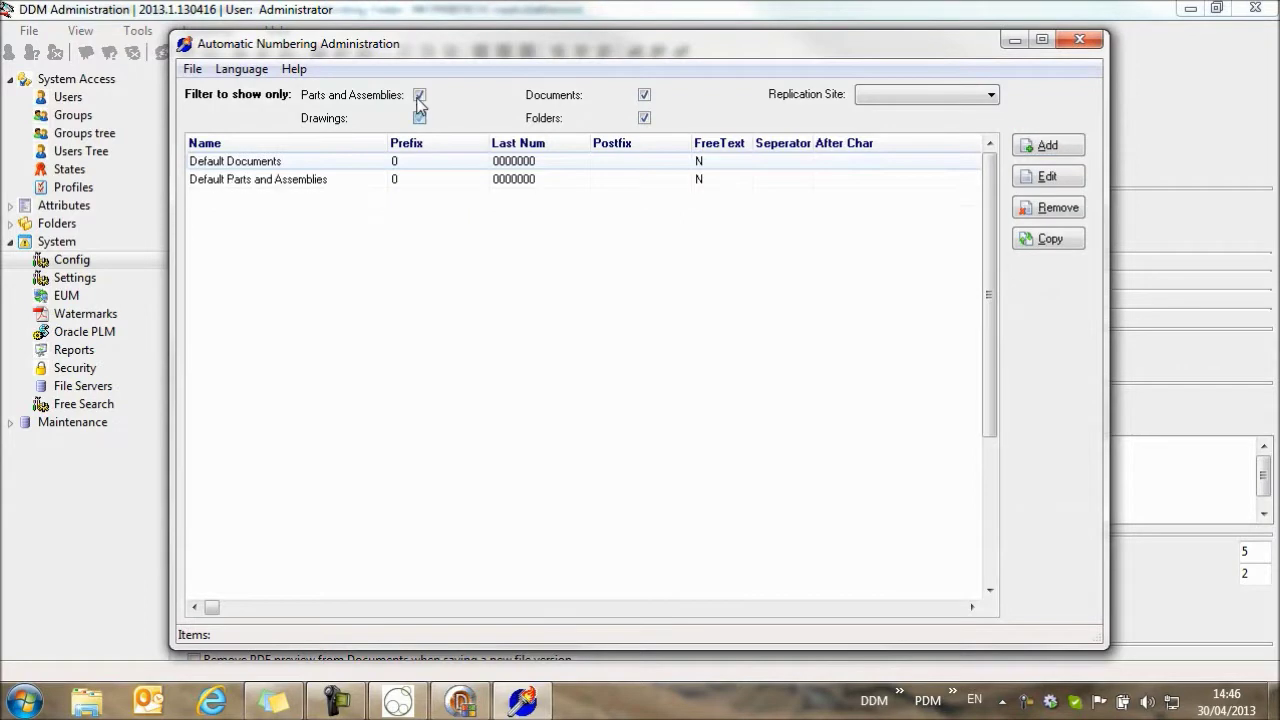
click(419, 95)
click(644, 95)
click(644, 118)
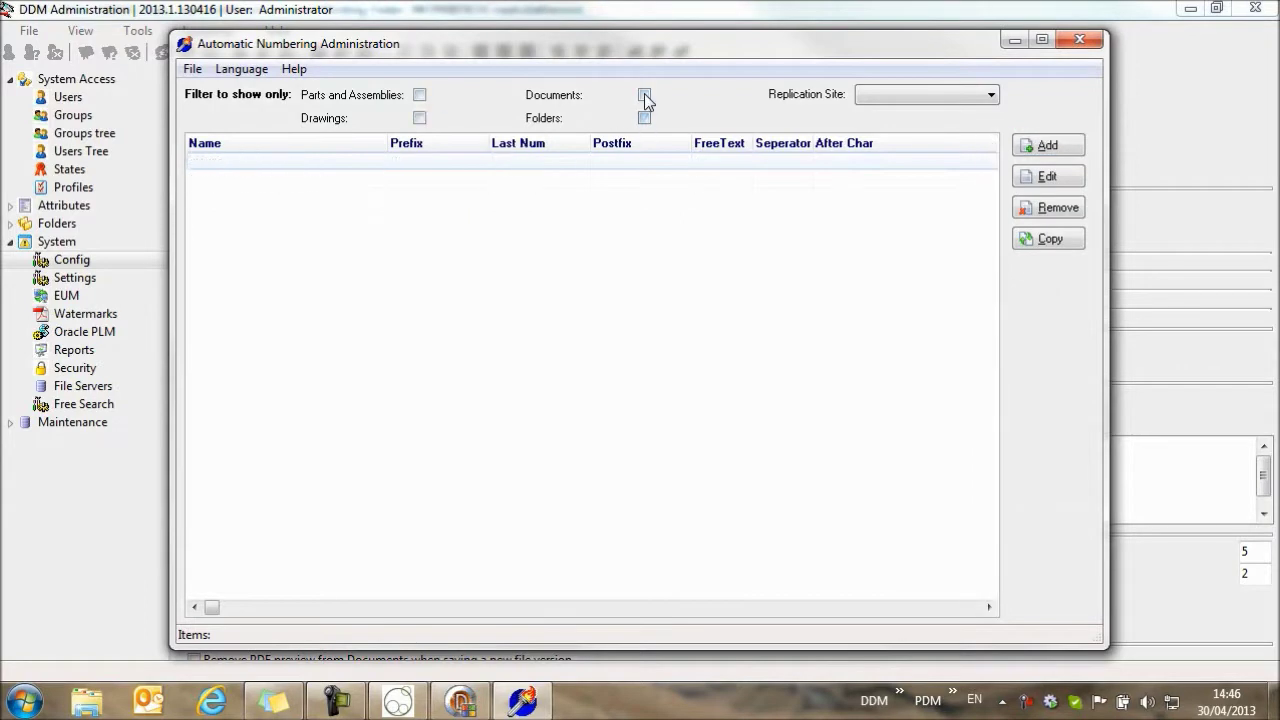
click(644, 95)
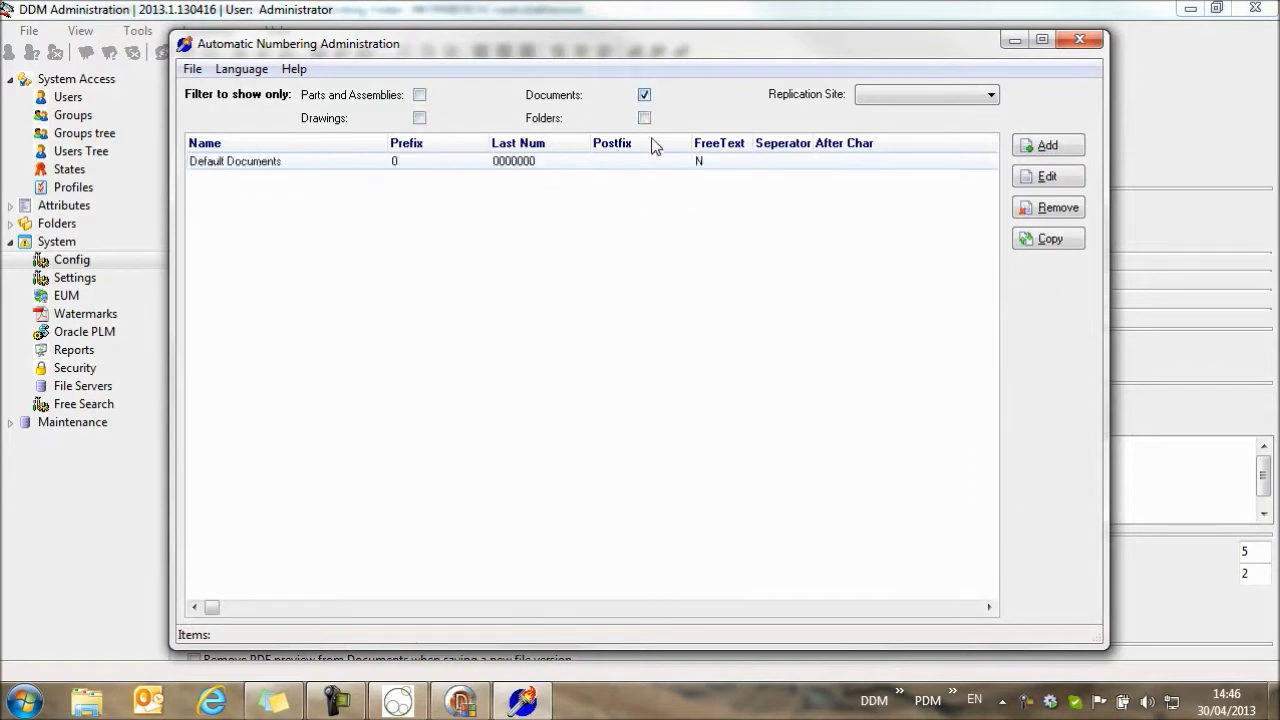
double_click(300, 161)
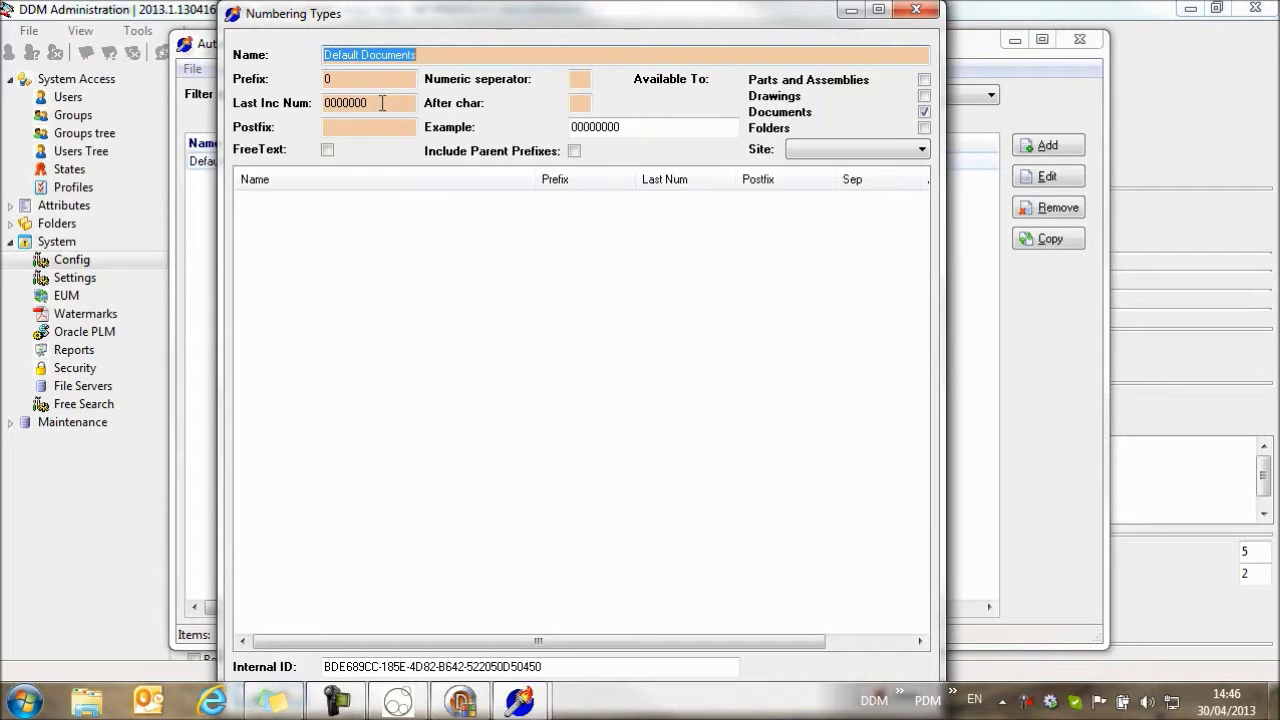
Add the CSI Documents rule for Documents with prefix CSI- and last number 000010, then close administration.
click(914, 11)
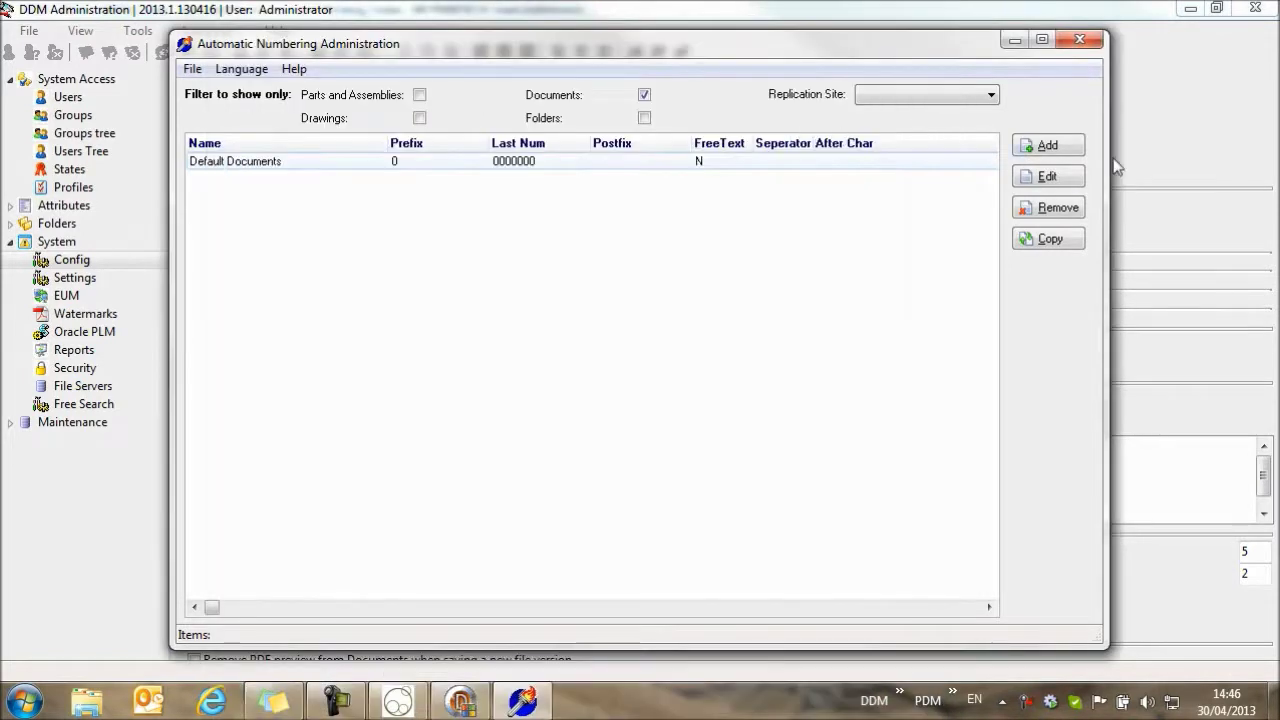
click(1047, 145)
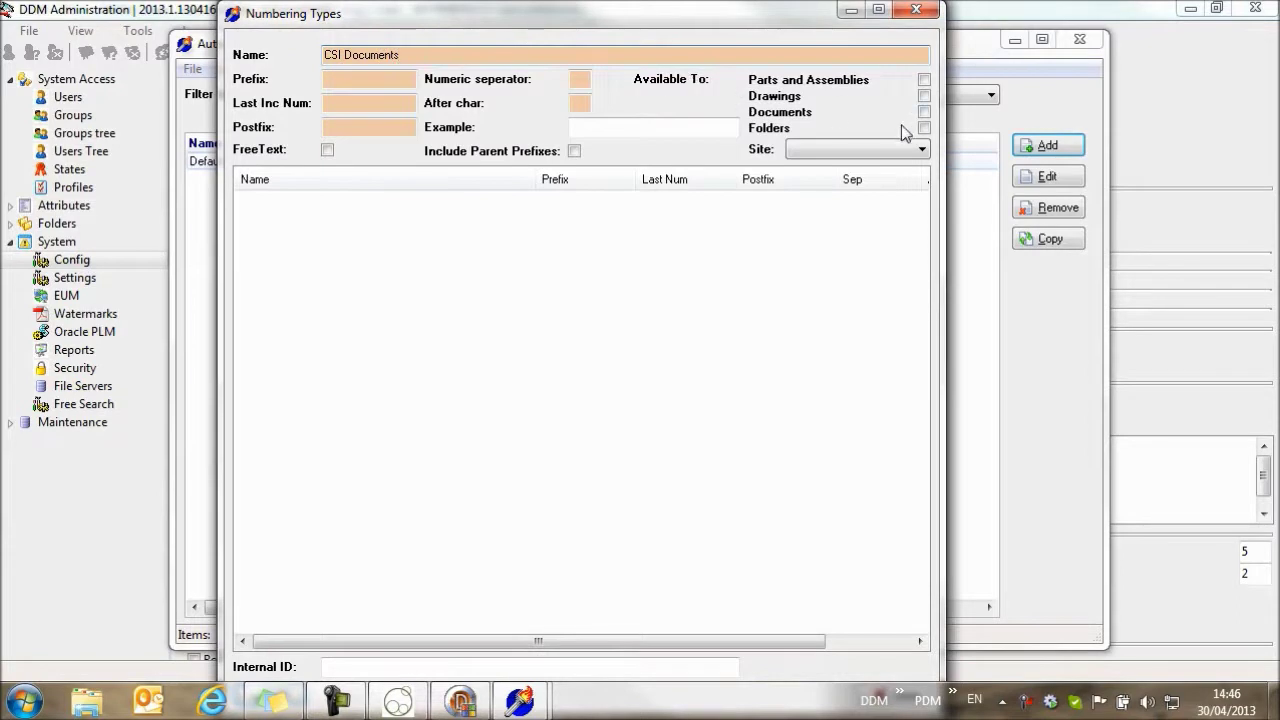
click(924, 112)
click(367, 84)
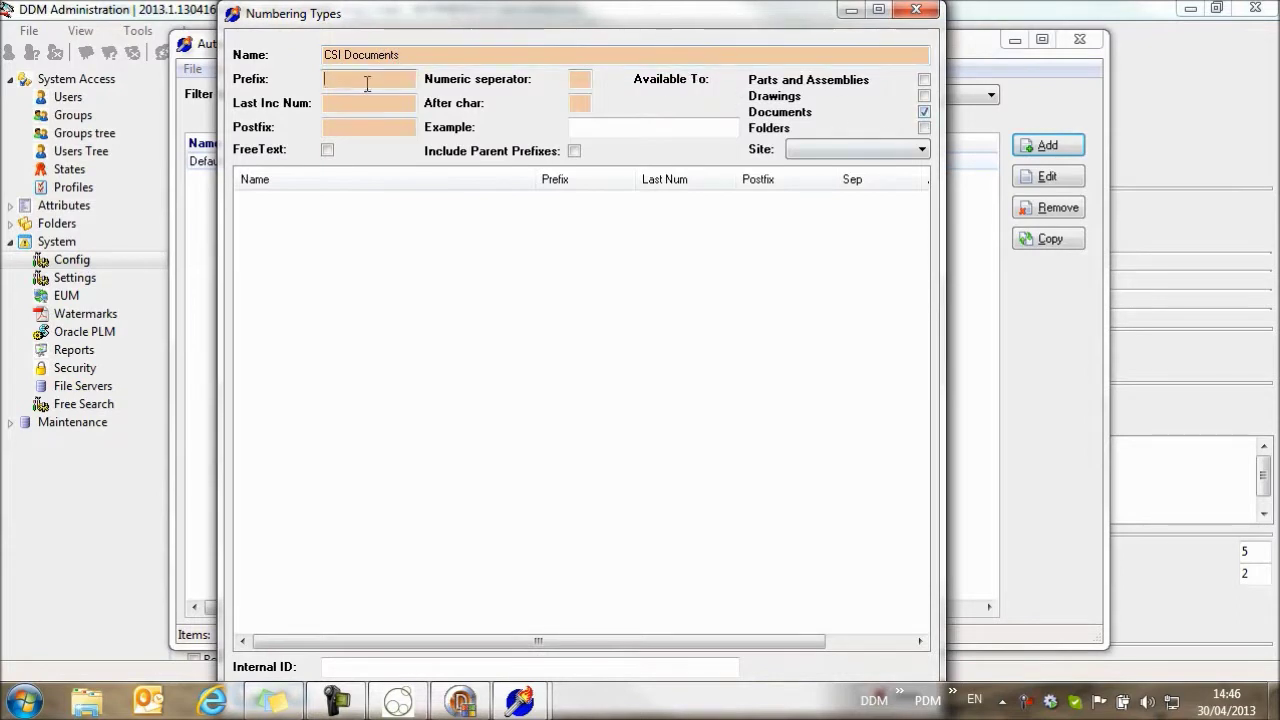
text(CSI-)
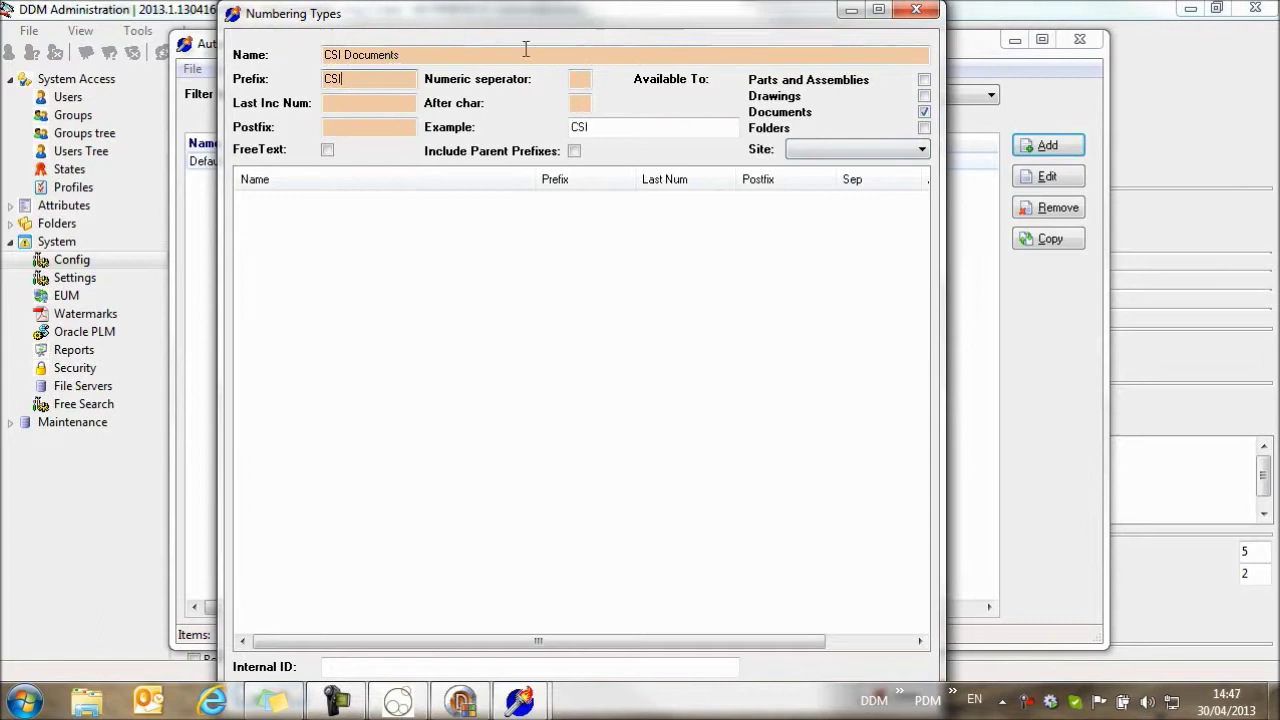
click(370, 104)
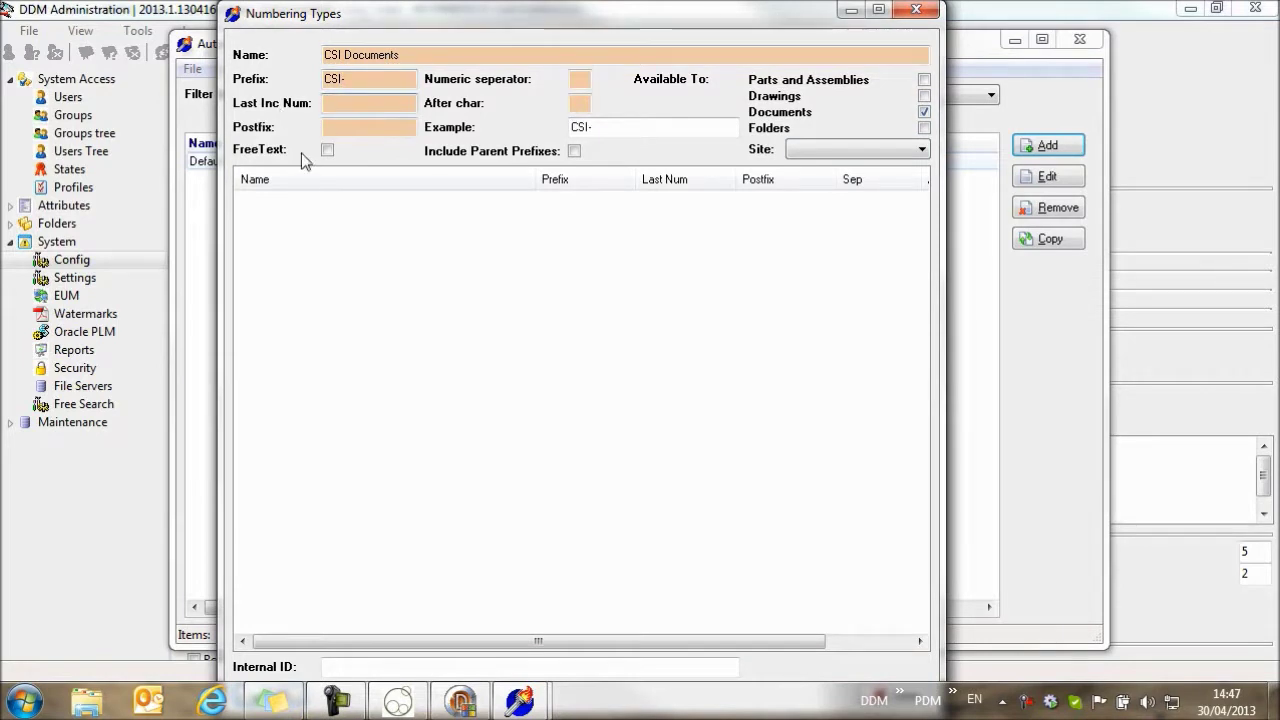
text(000010)
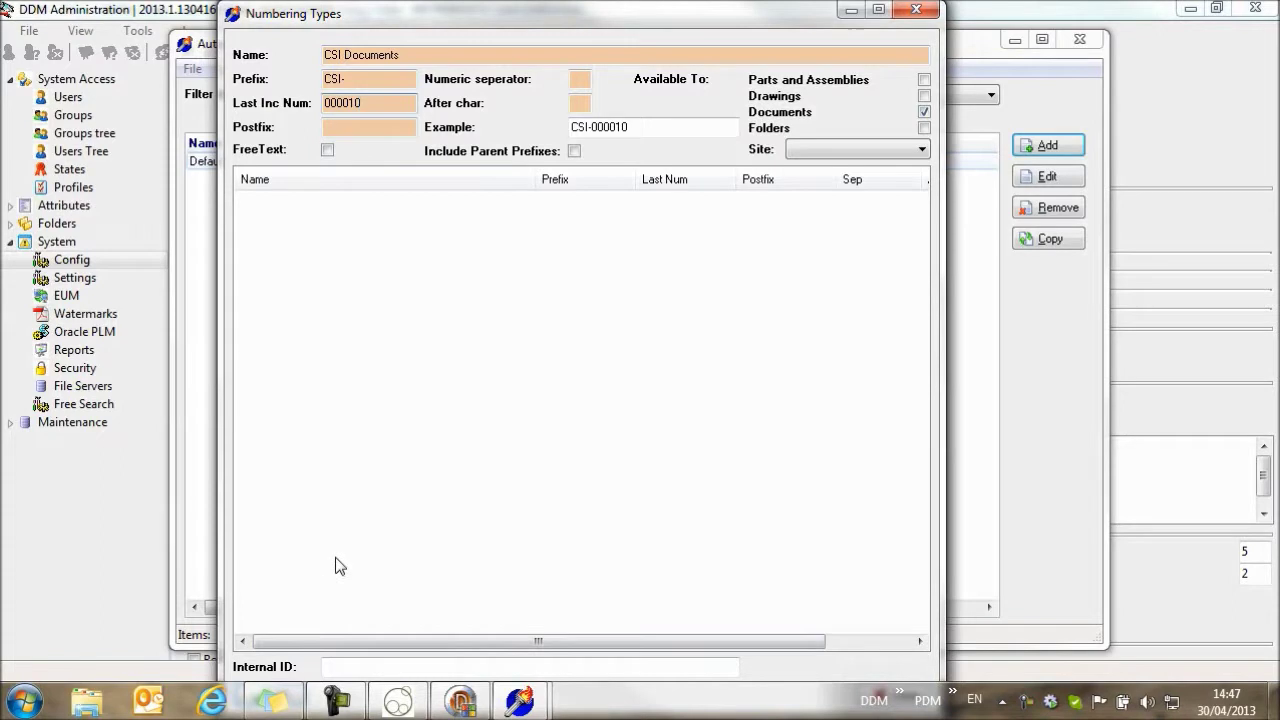
key(Escape)
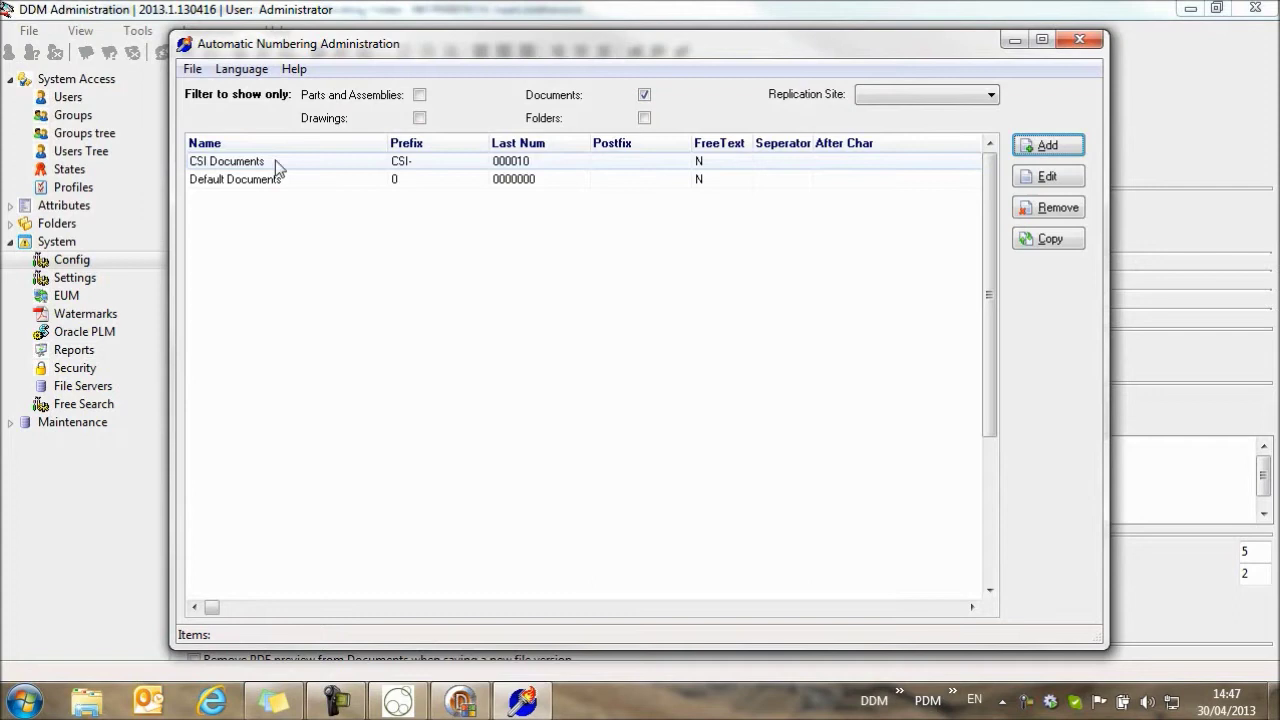
click(1084, 40)
click(1190, 9)
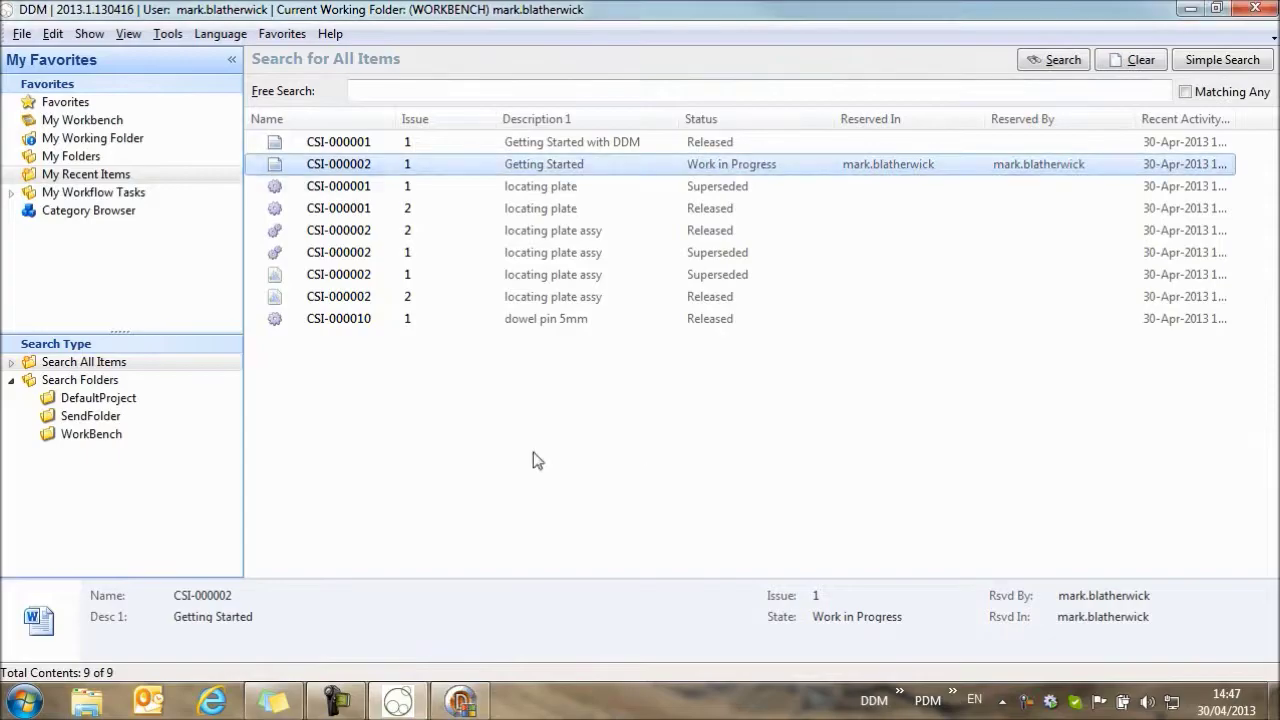
Open CSI-000002 in Word, replace 'Intro' with 'This document..', and save it.
double_click(366, 172)
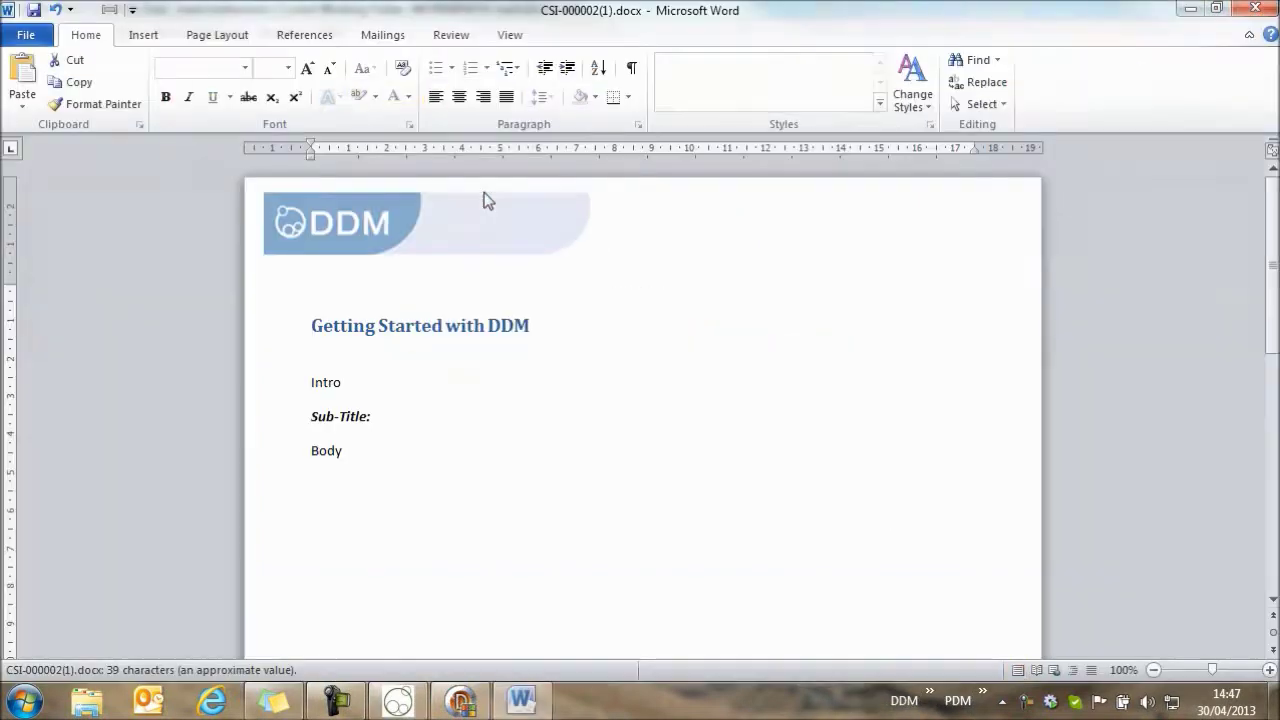
click(371, 384)
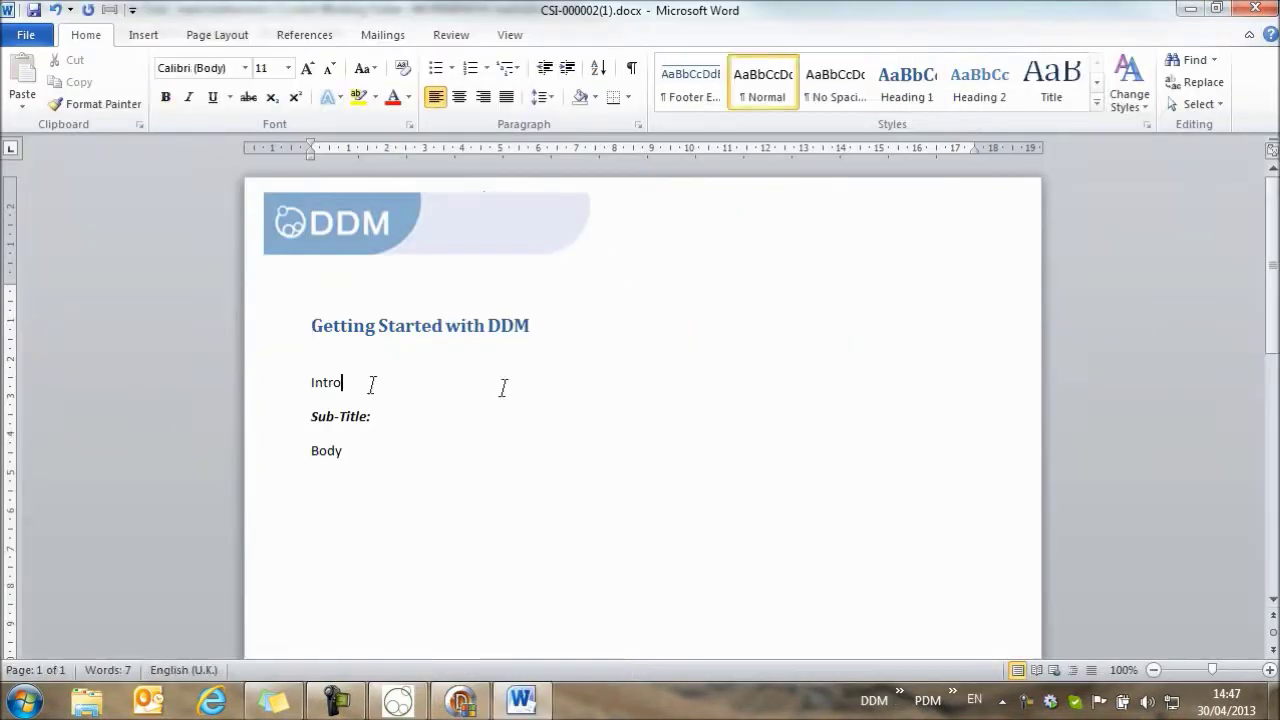
key(BackSpace)
key(BackSpace)
key(BackSpace)
key(BackSpace)
key(BackSpace)
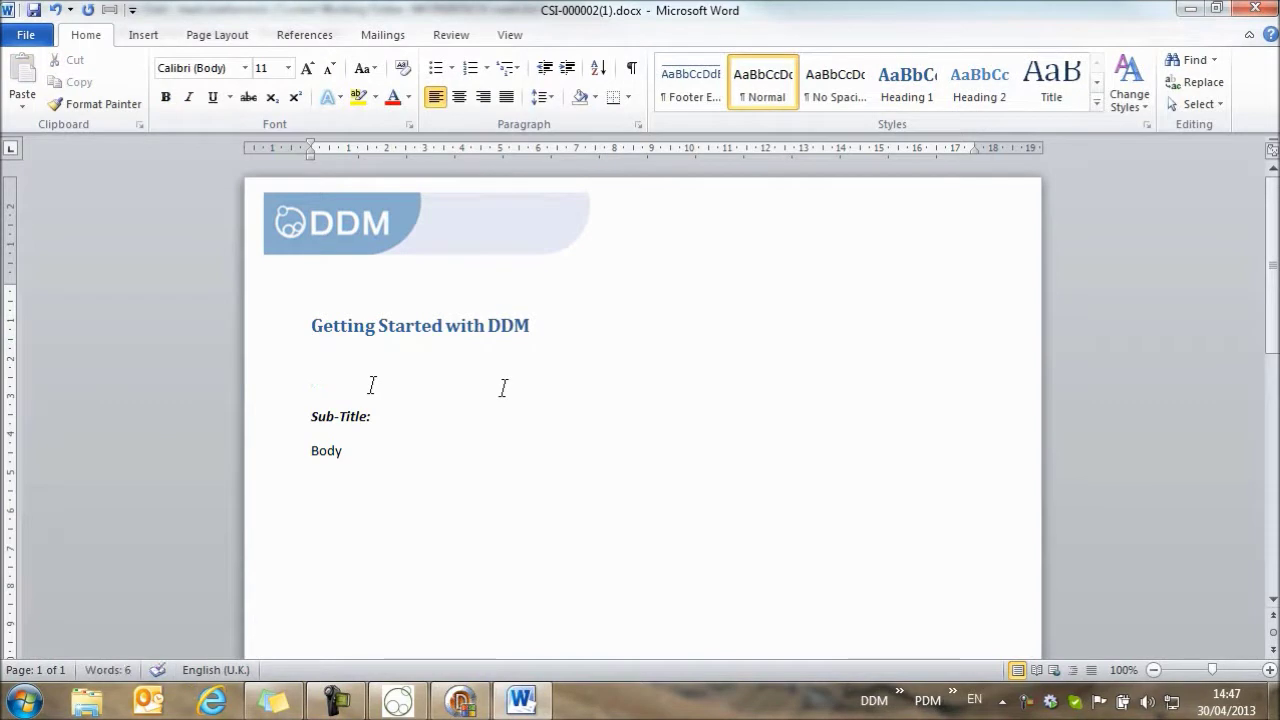
text(This docume)
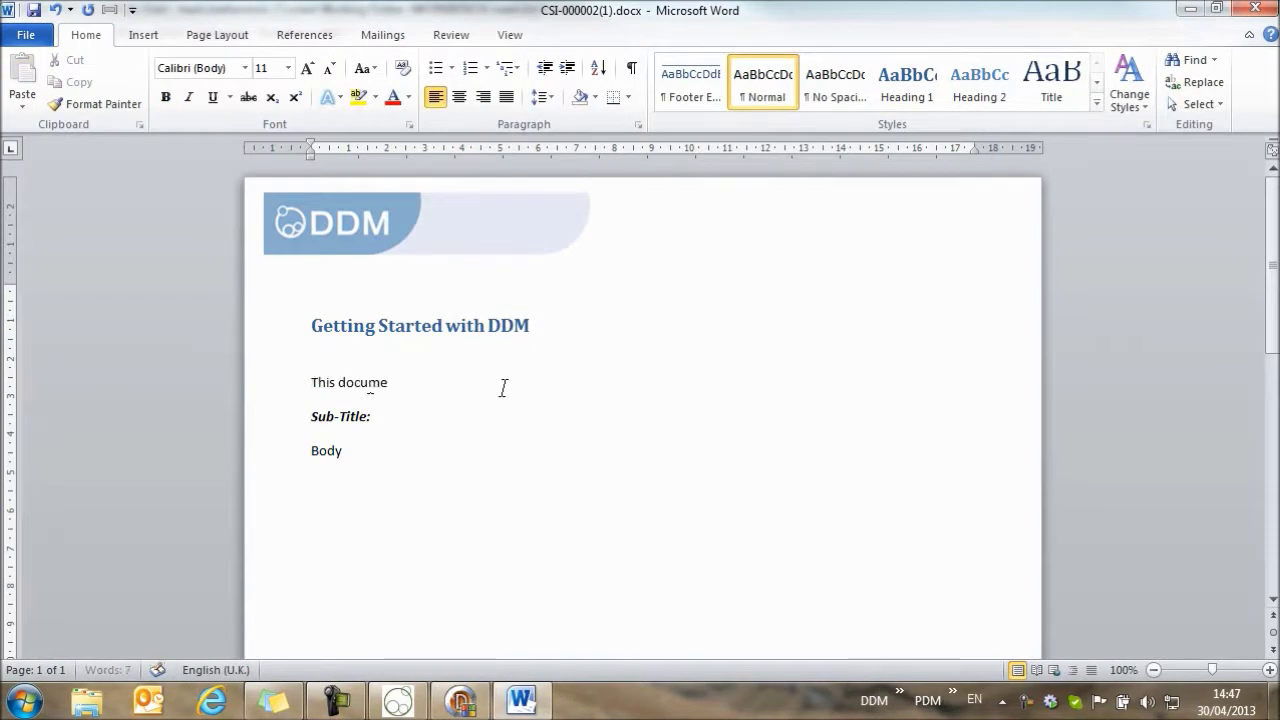
text(nt..)
key(ctrl+s)
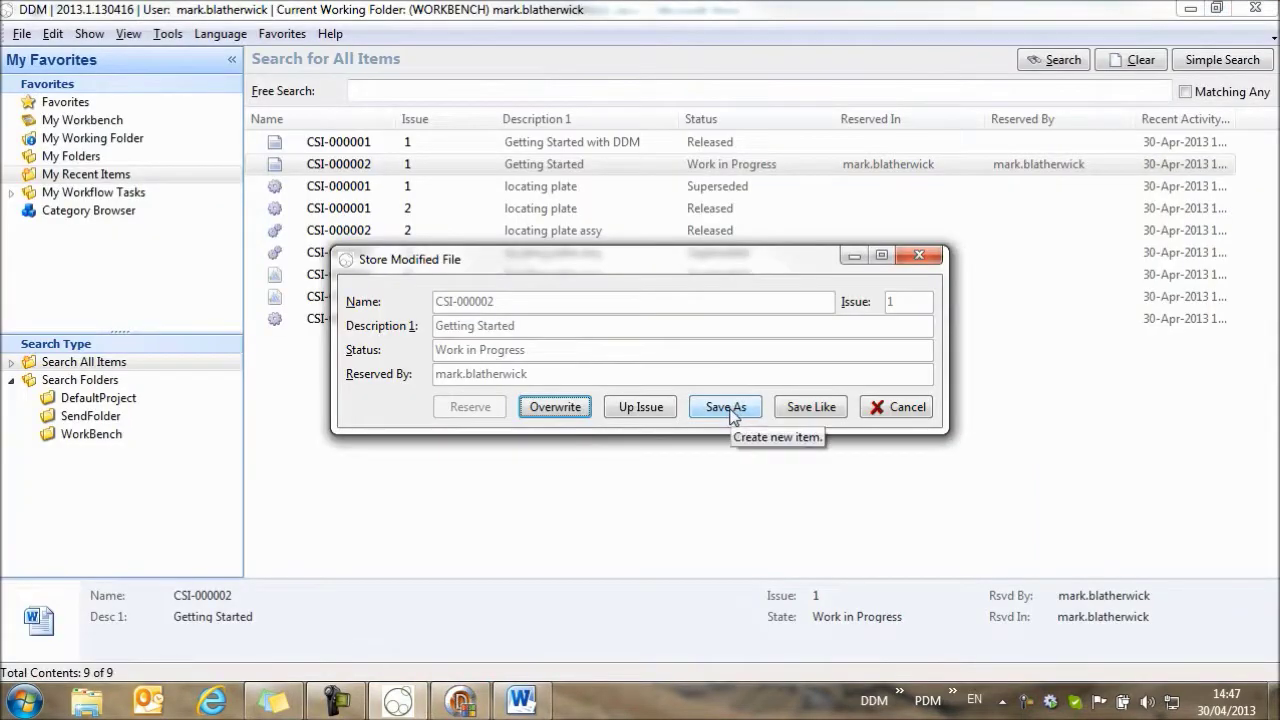
Save as a new item with number CSI-000011 generated from the CSI Documents numbering type.
click(728, 408)
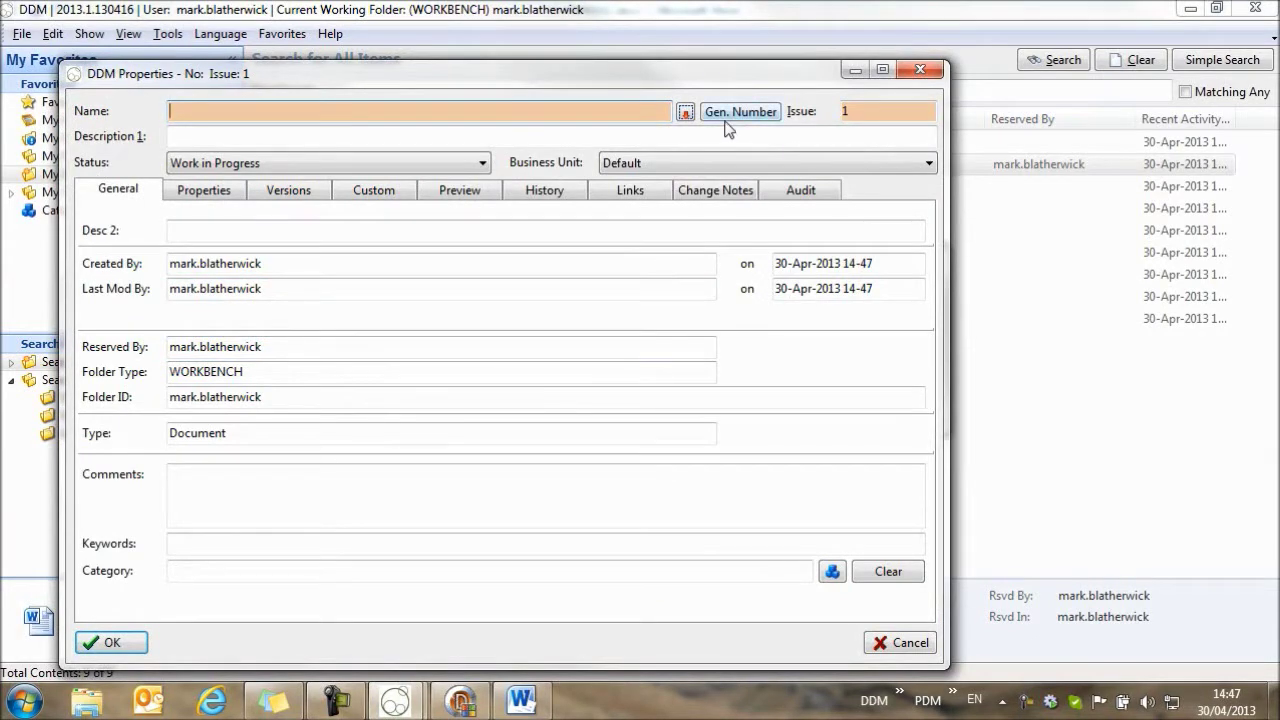
click(745, 112)
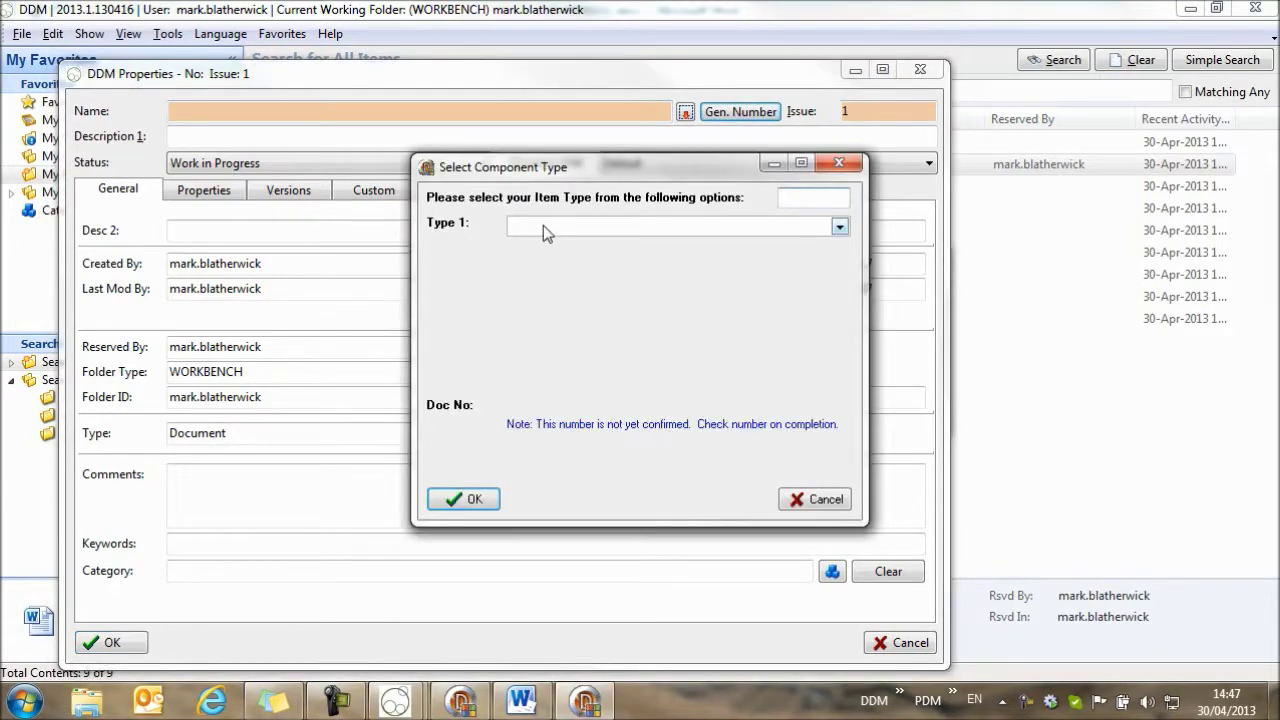
click(543, 225)
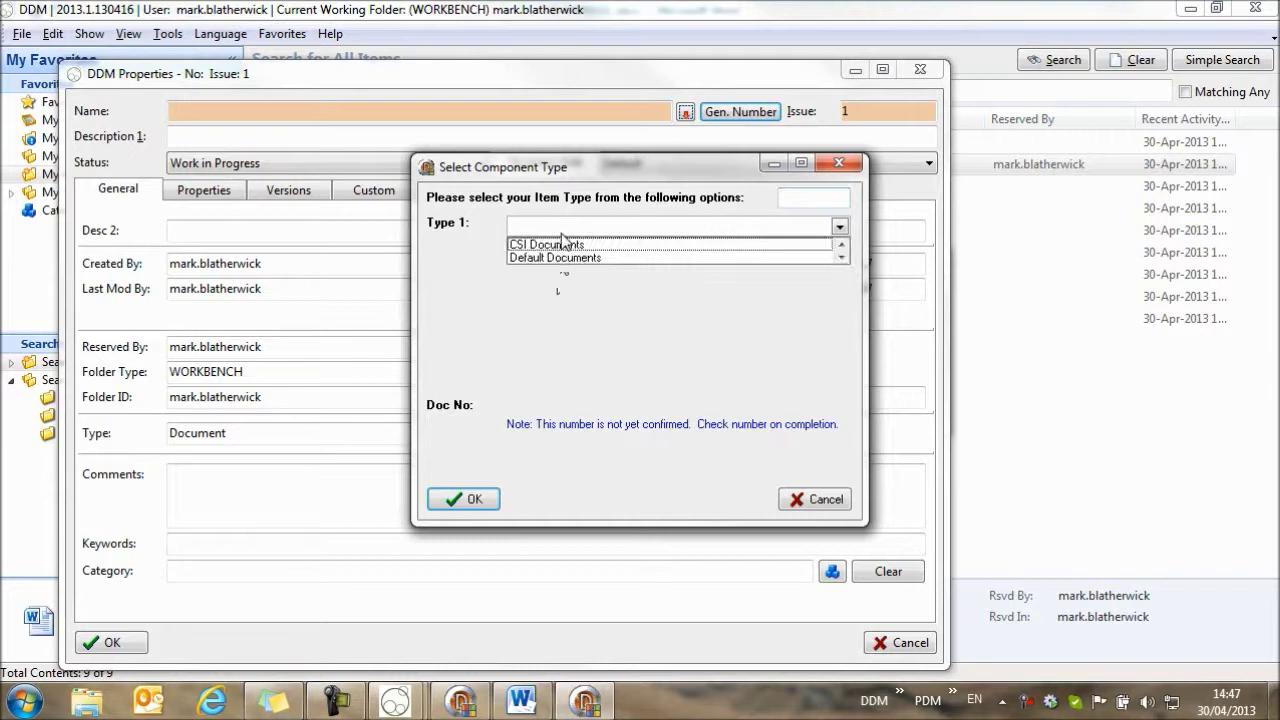
click(559, 246)
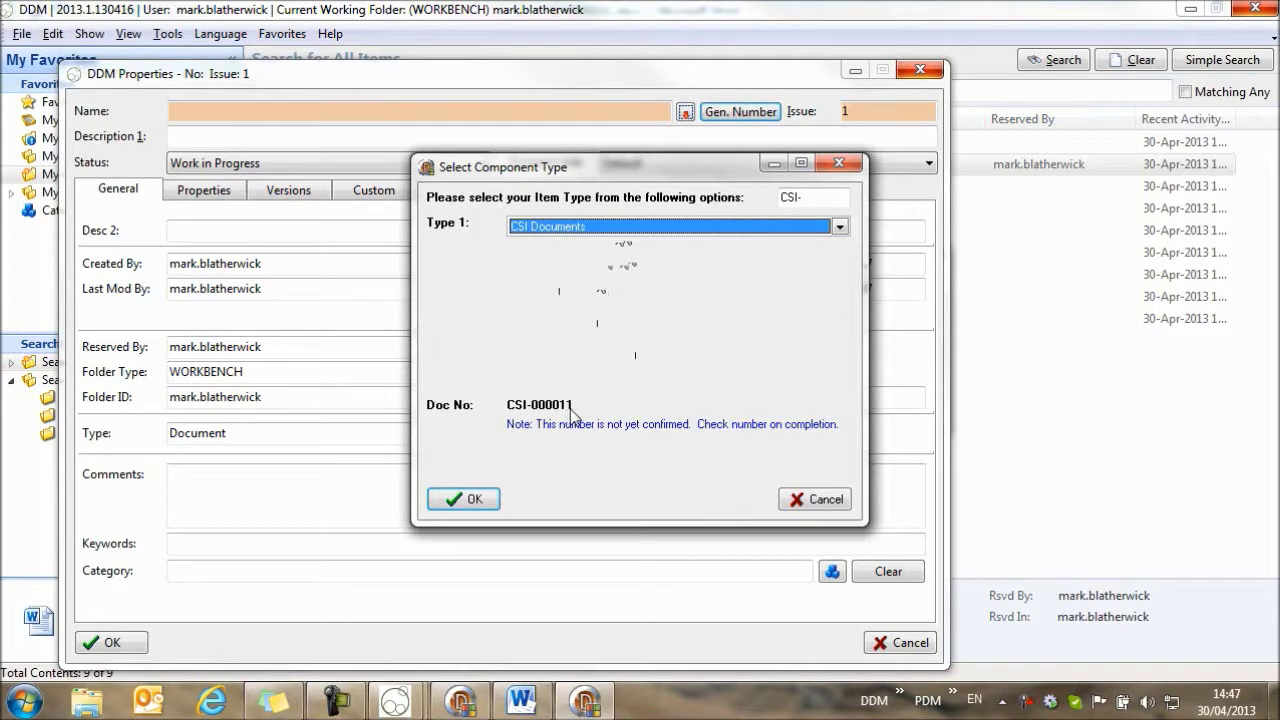
key(alt+Down)
click(580, 258)
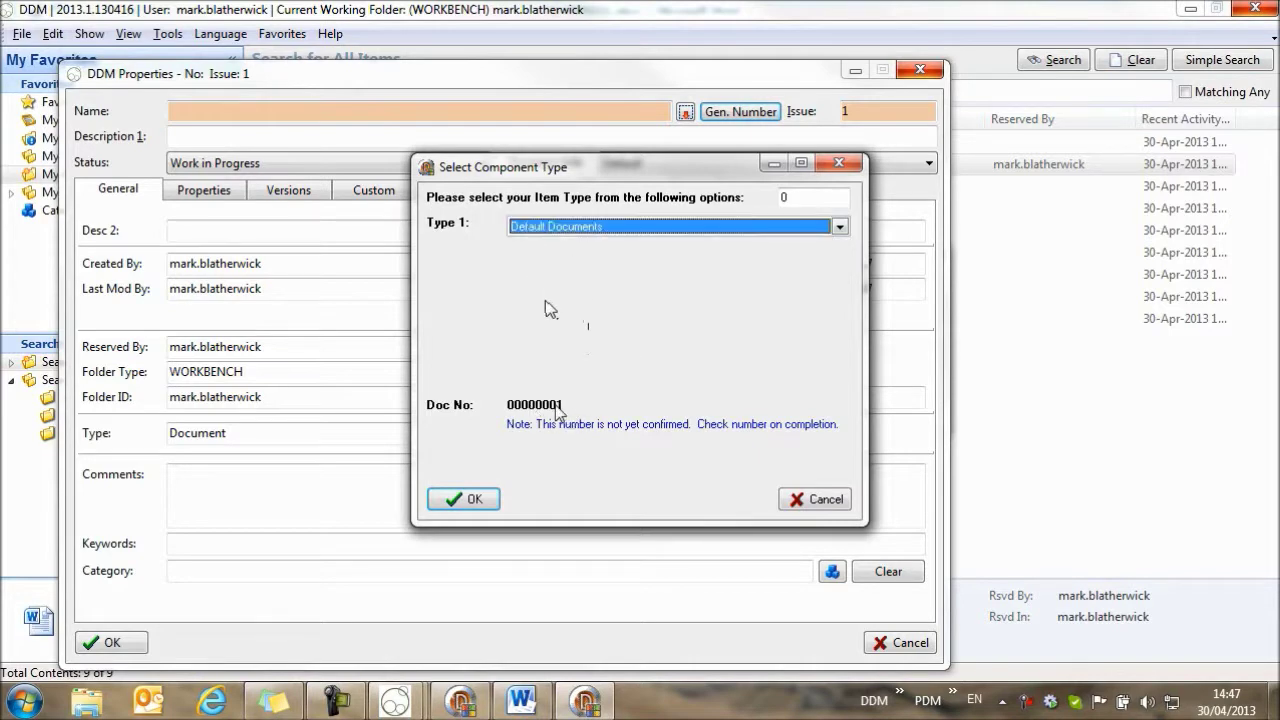
click(548, 229)
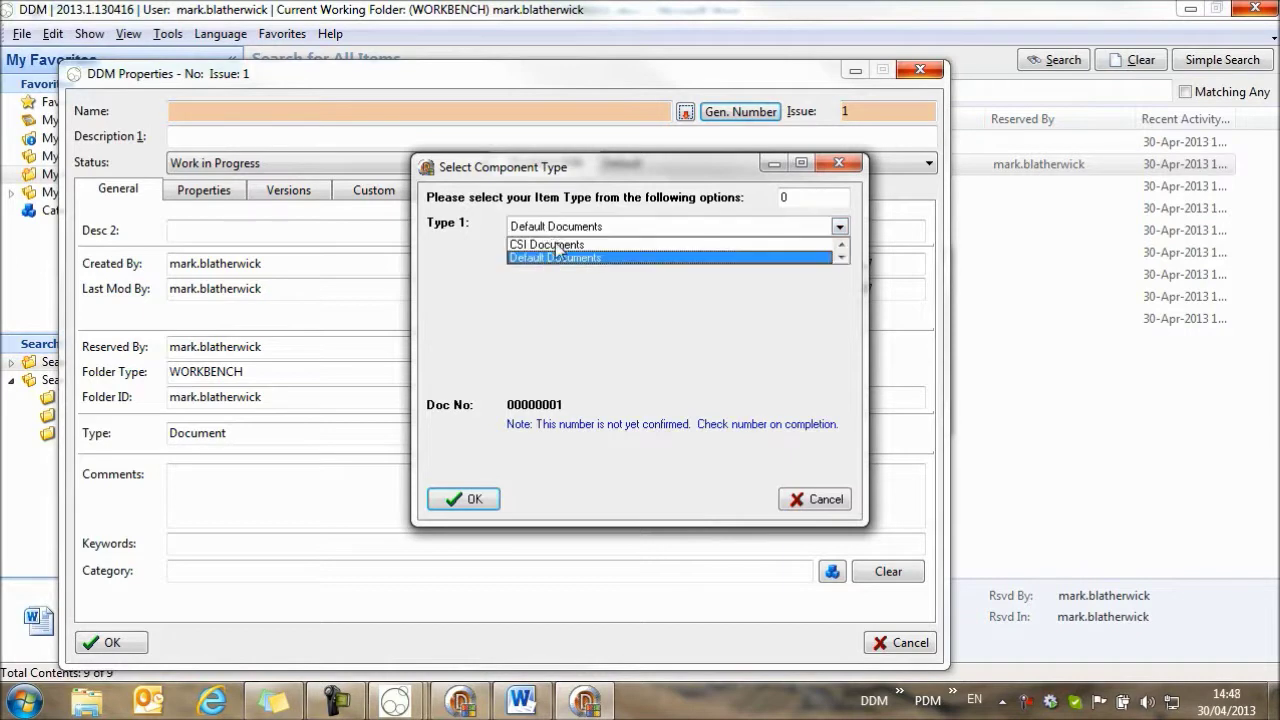
click(556, 245)
click(465, 499)
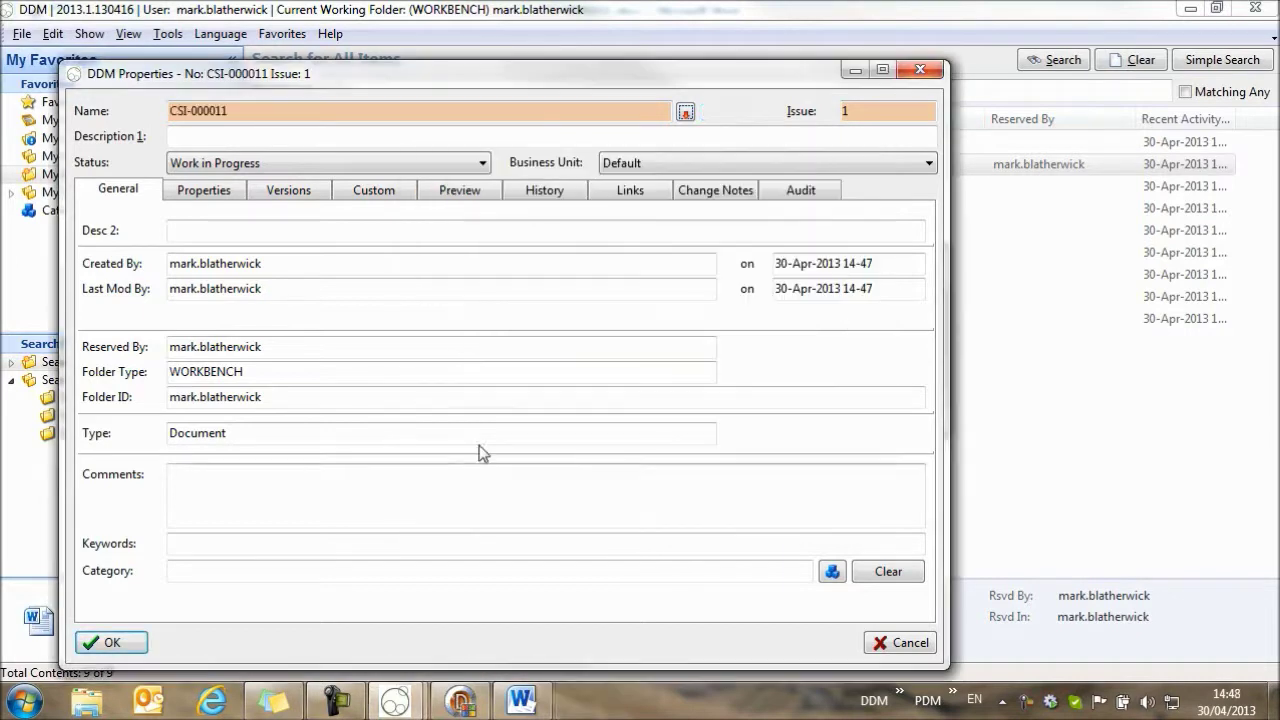
Enter 'Getting started' as Description 1 and confirm the CSI-000011 properties.
click(186, 137)
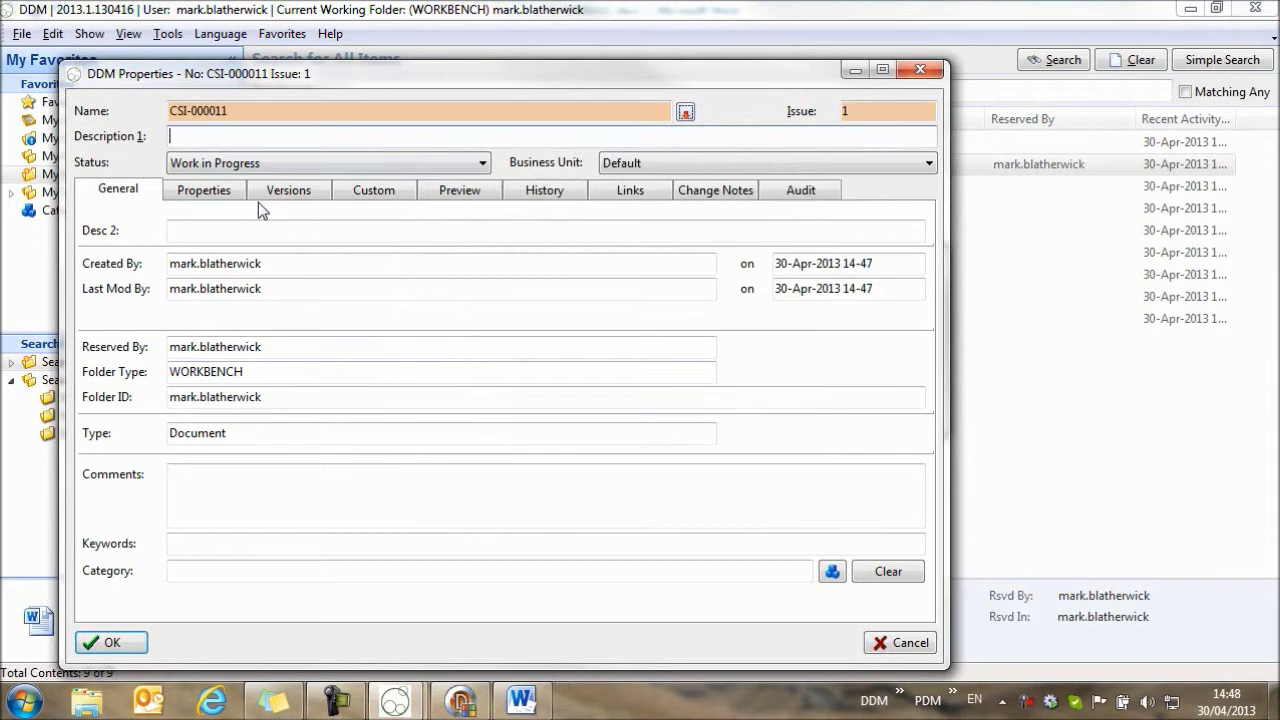
text(Getting started)
click(104, 644)
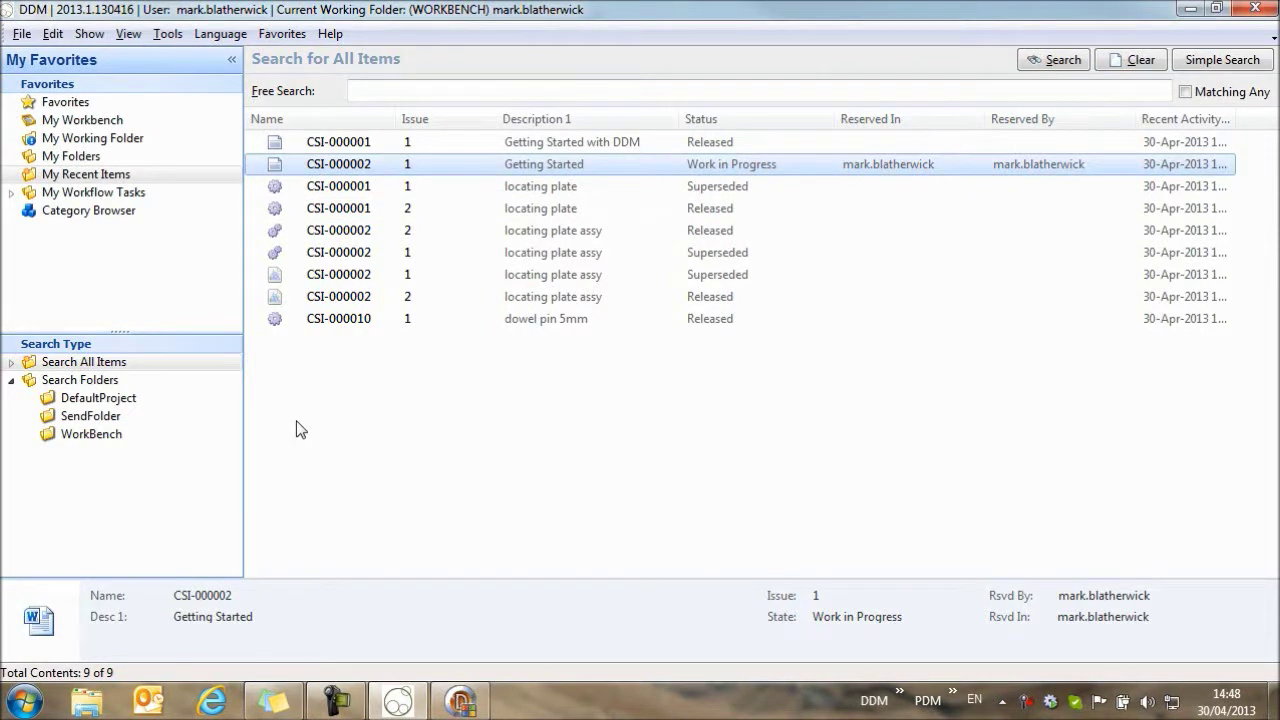
Open Auto Number Administration and hide the drawing, part/assembly and folder rules so only Documents remain.
click(468, 706)
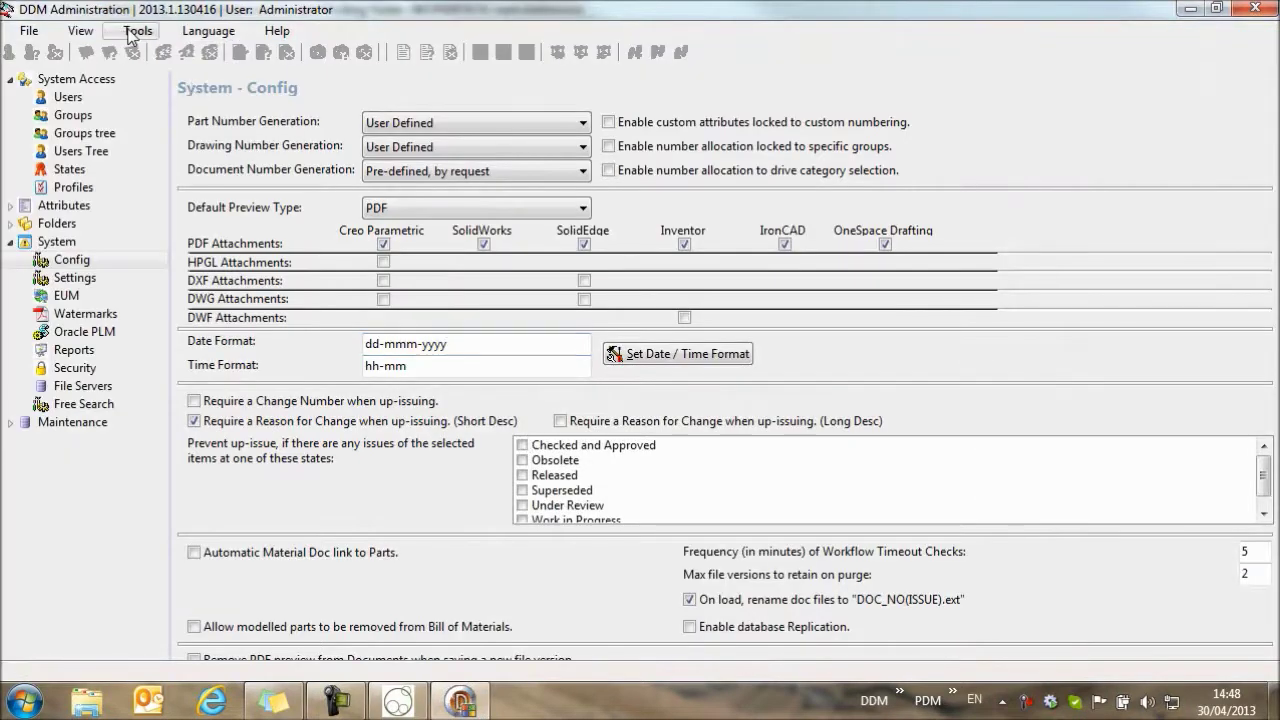
click(140, 33)
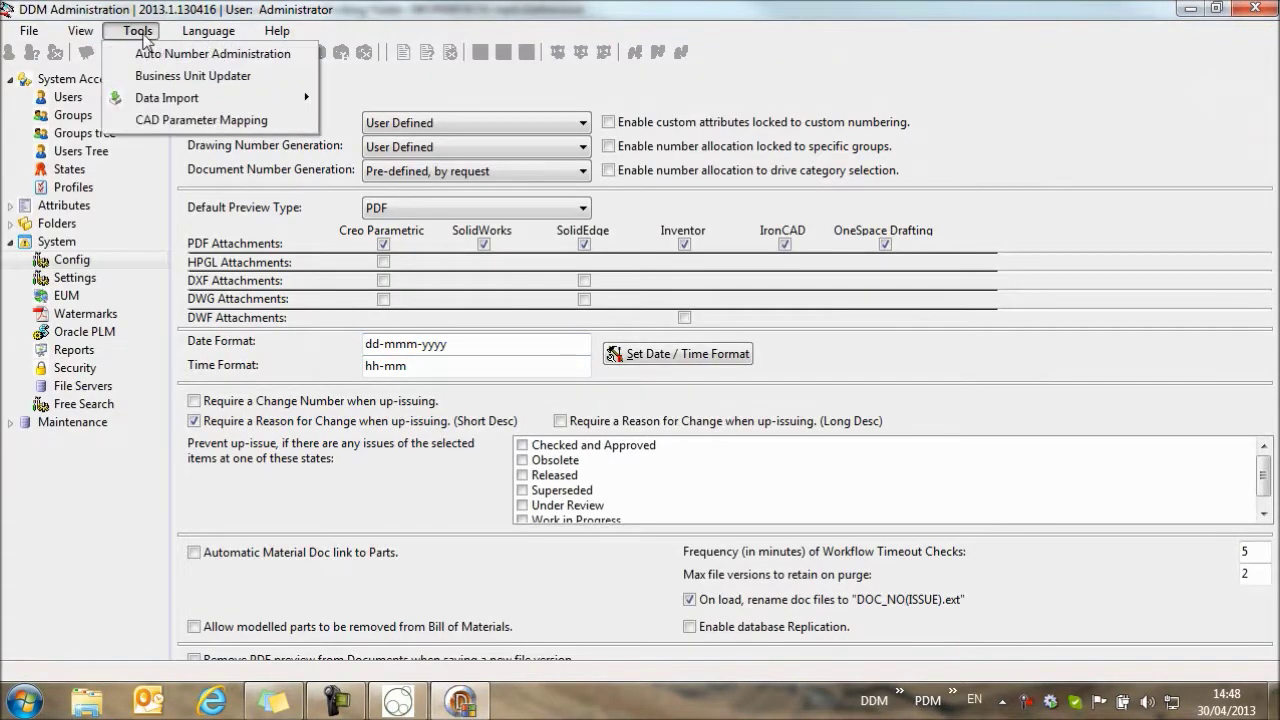
click(190, 54)
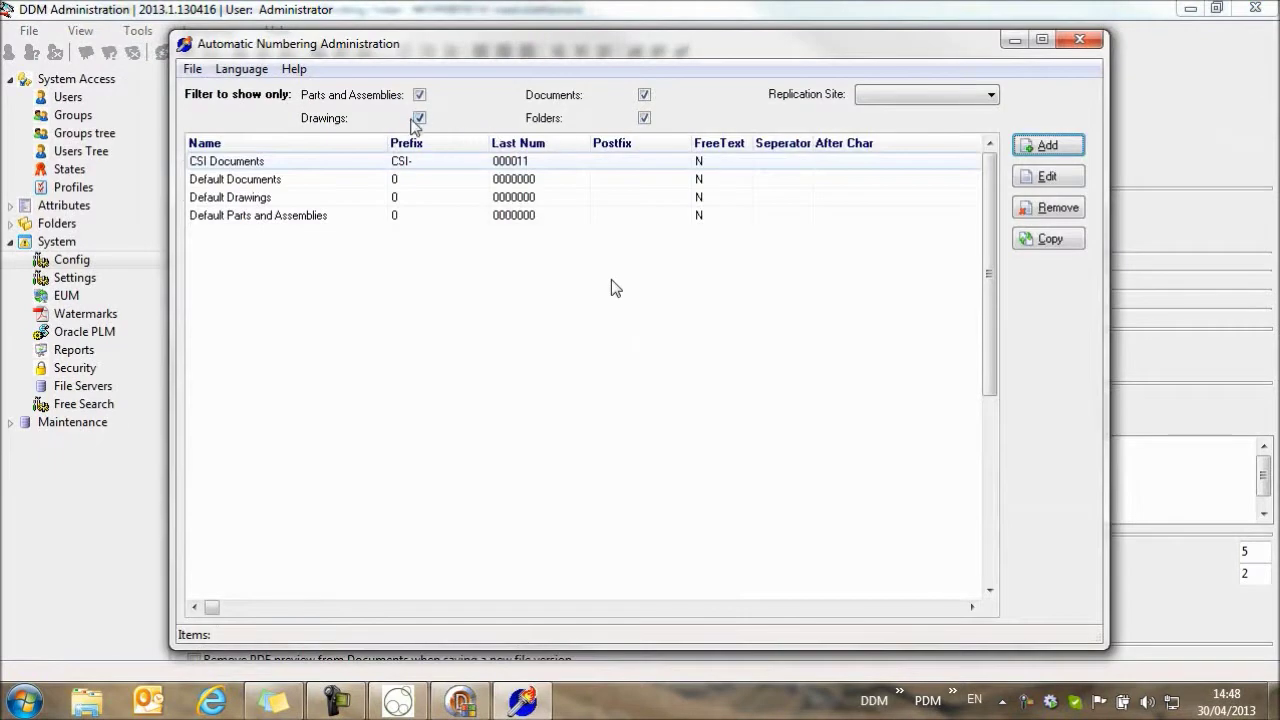
click(419, 117)
click(419, 95)
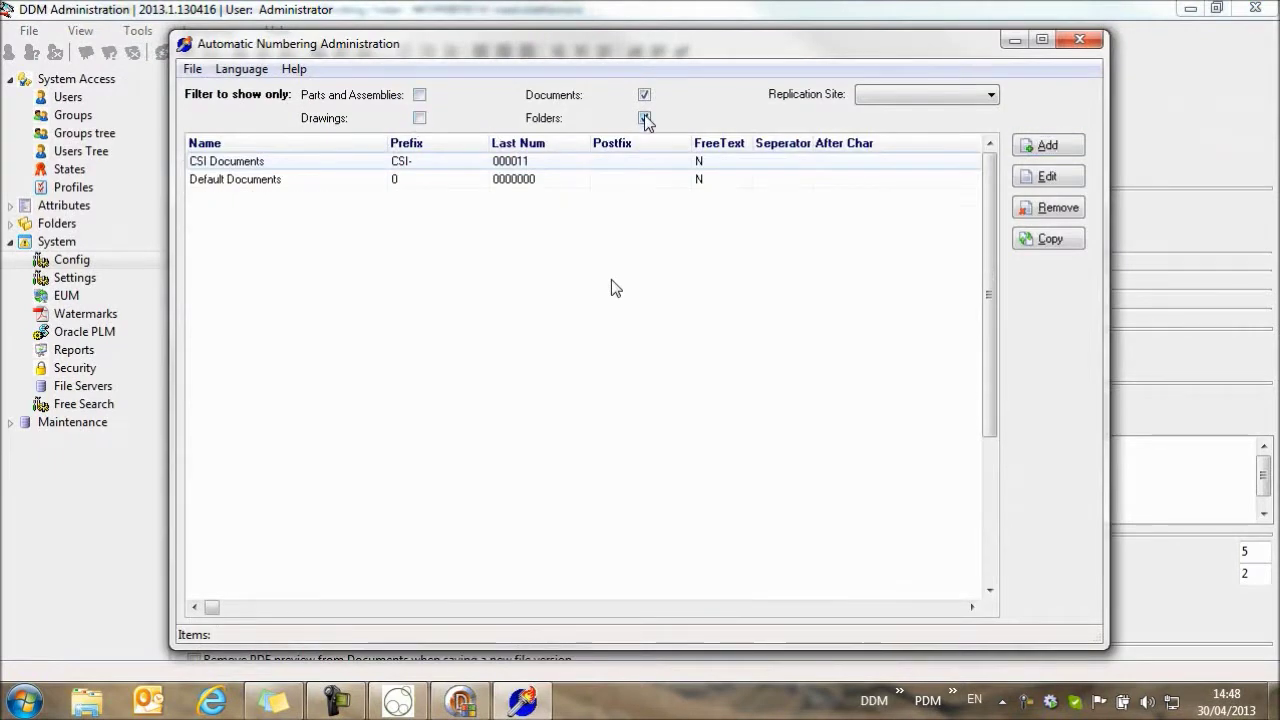
click(644, 117)
Add a 'User Defined' numbering type for Documents with FreeText enabled, save it, and close administration.
click(1060, 148)
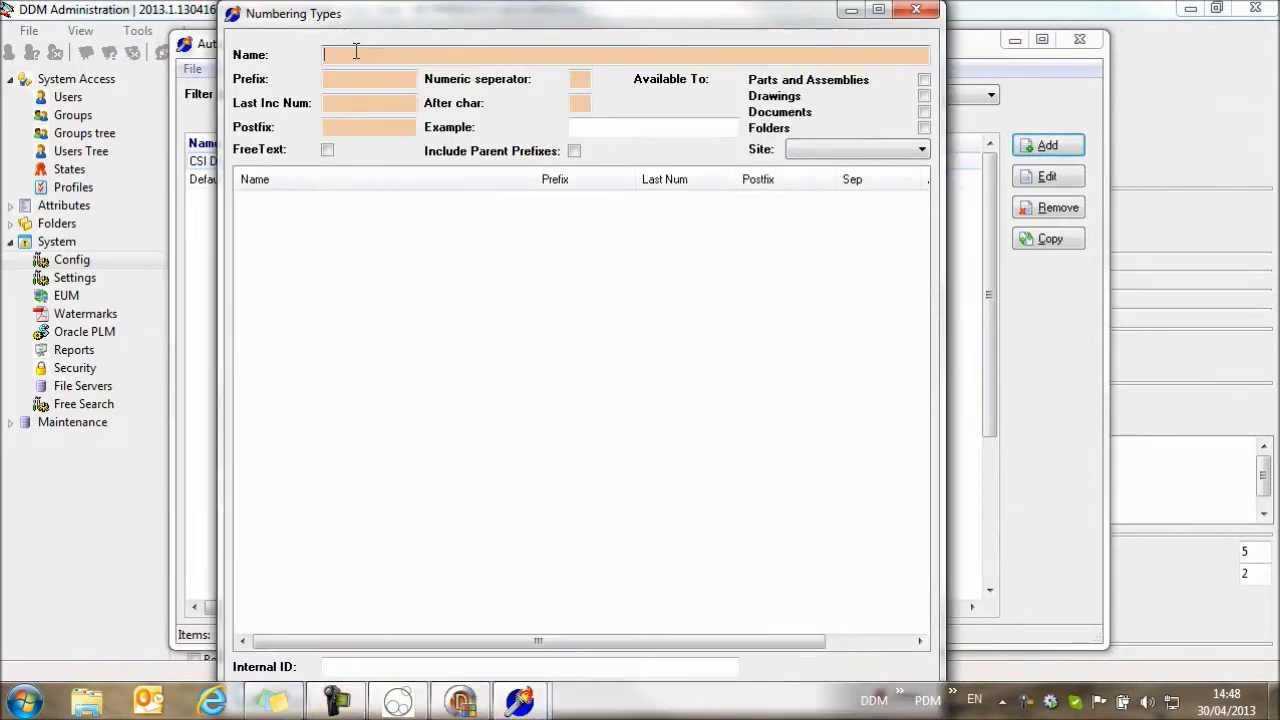
text(User Defined)
click(924, 111)
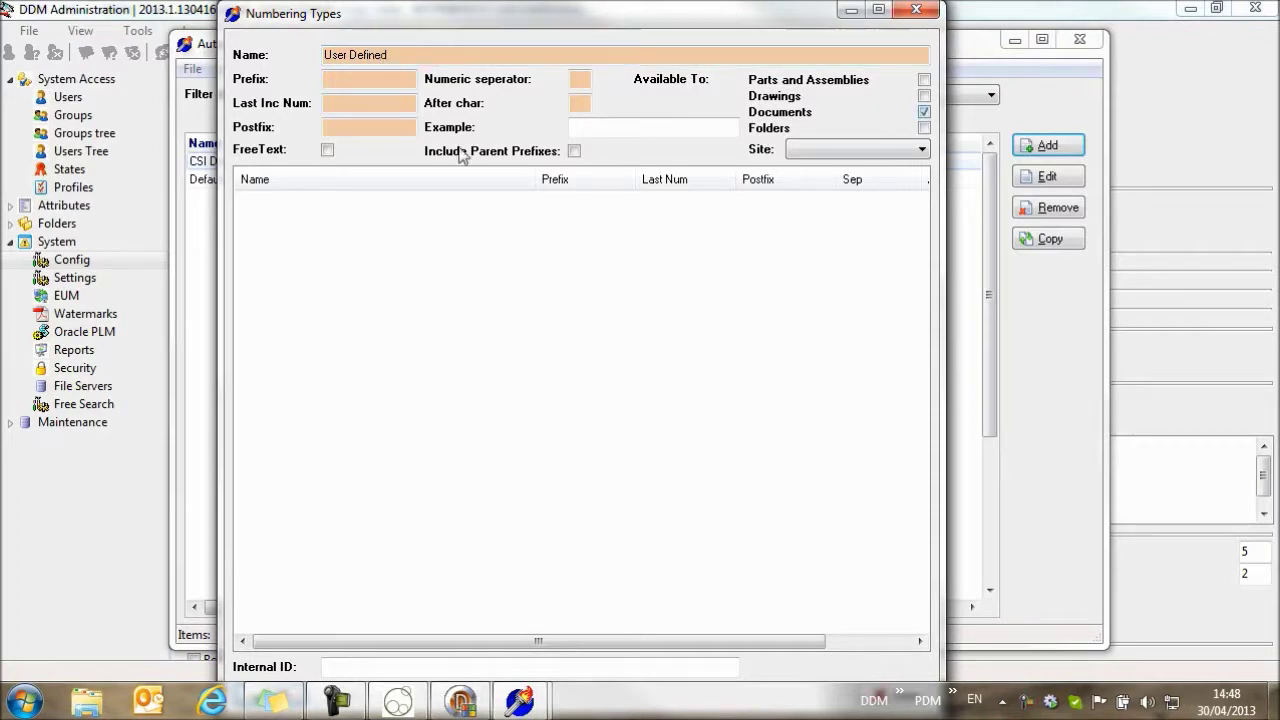
click(327, 149)
key(Return)
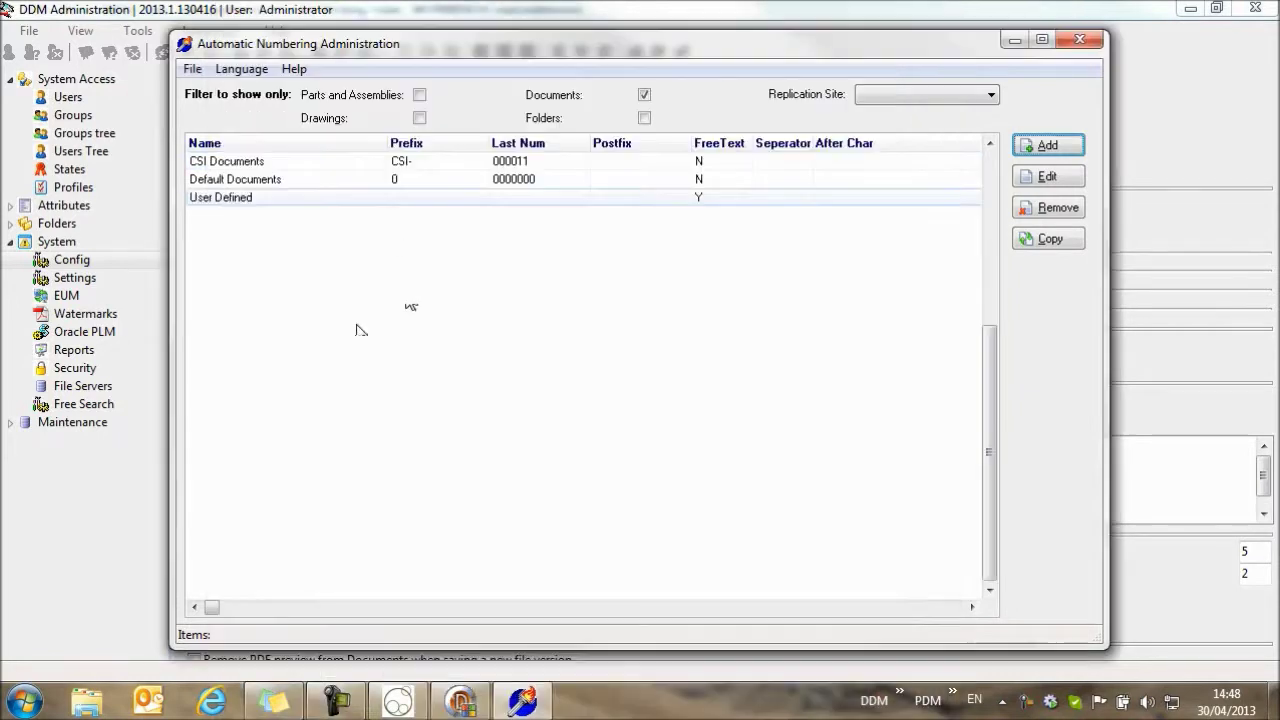
click(1079, 39)
Close the administration application and open document CSI-000011 in Word.
click(1189, 9)
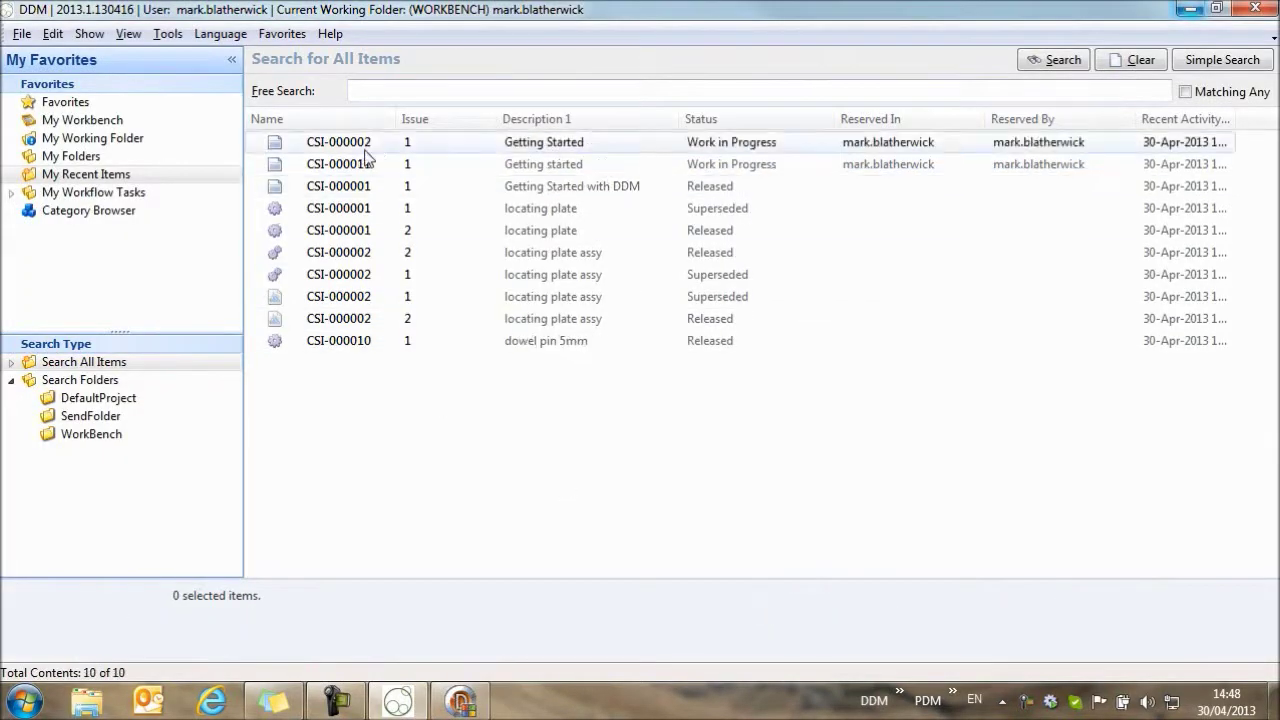
click(327, 165)
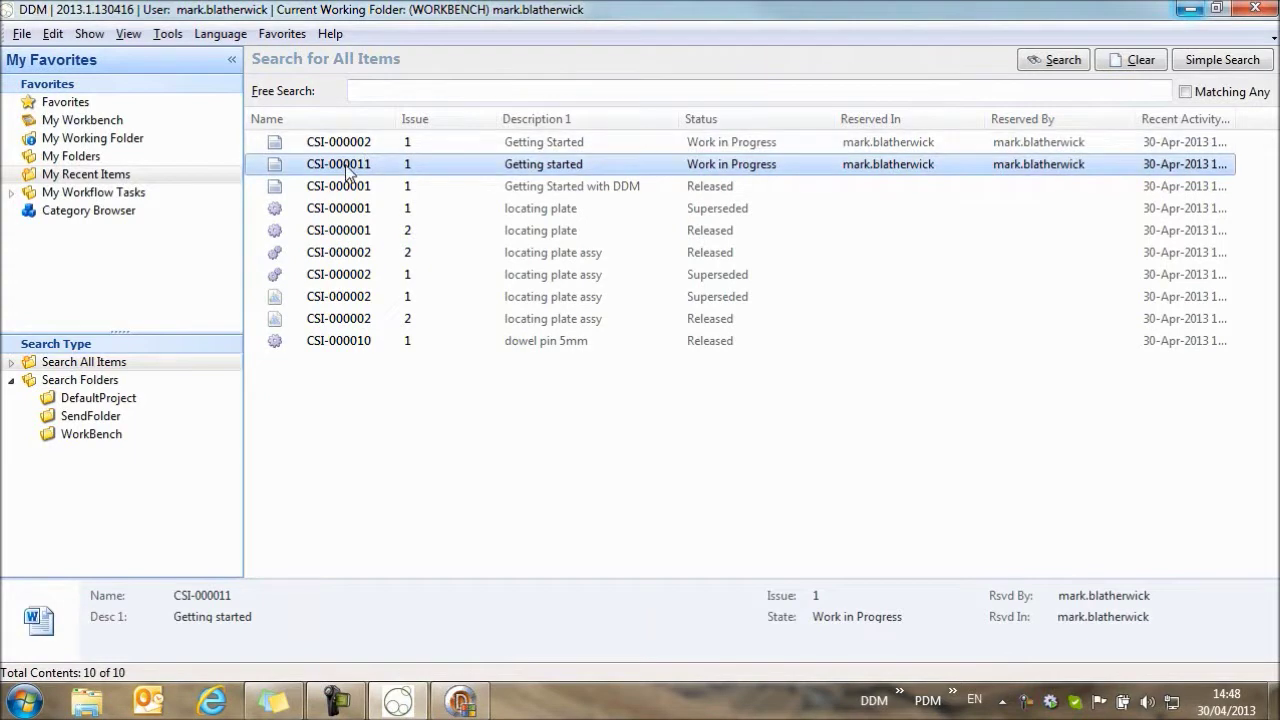
double_click(346, 166)
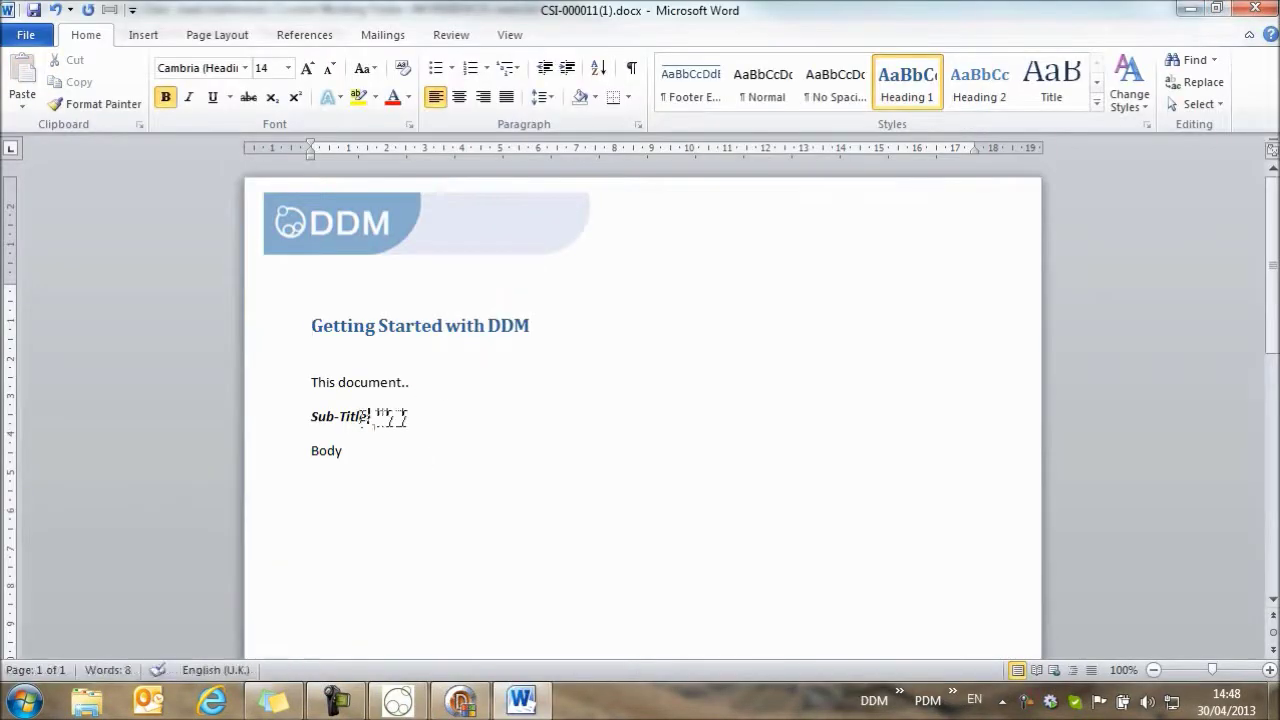
Replace the 'Sub-Title' text with 'Auto-numbering' and save the document back into DDM.
drag(369, 416, 326, 414)
text(A)
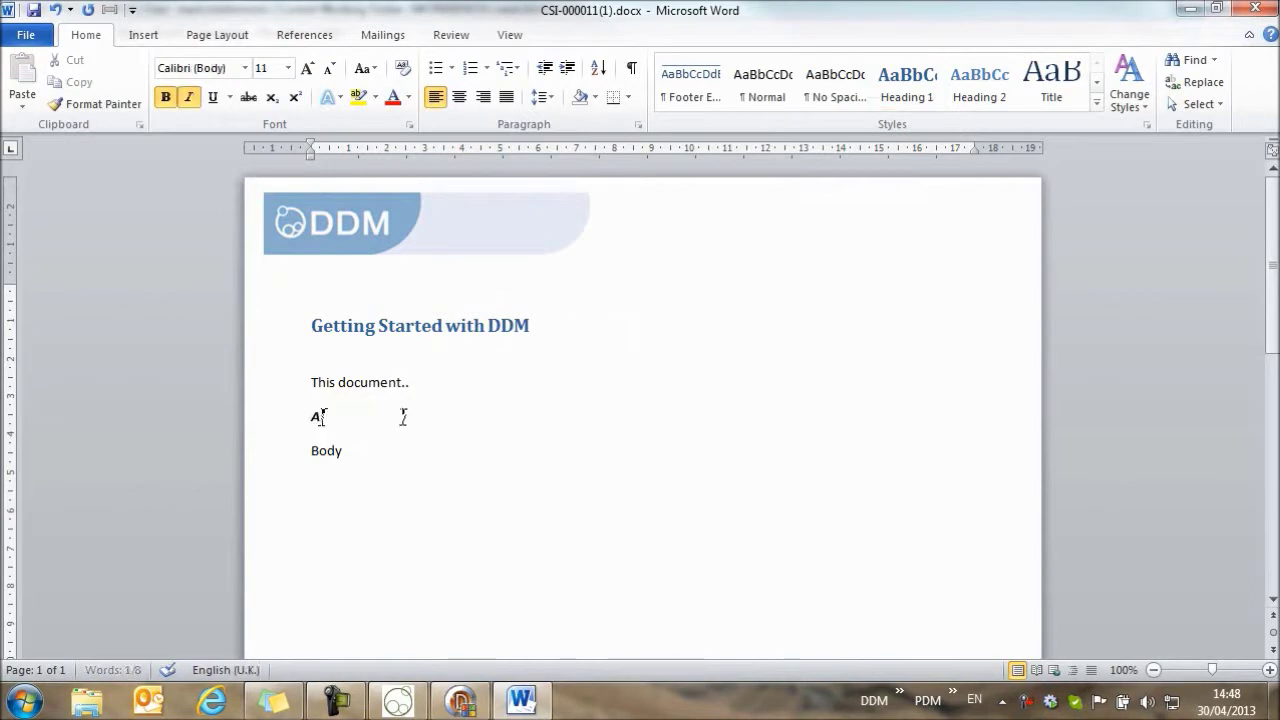
text(uto-num)
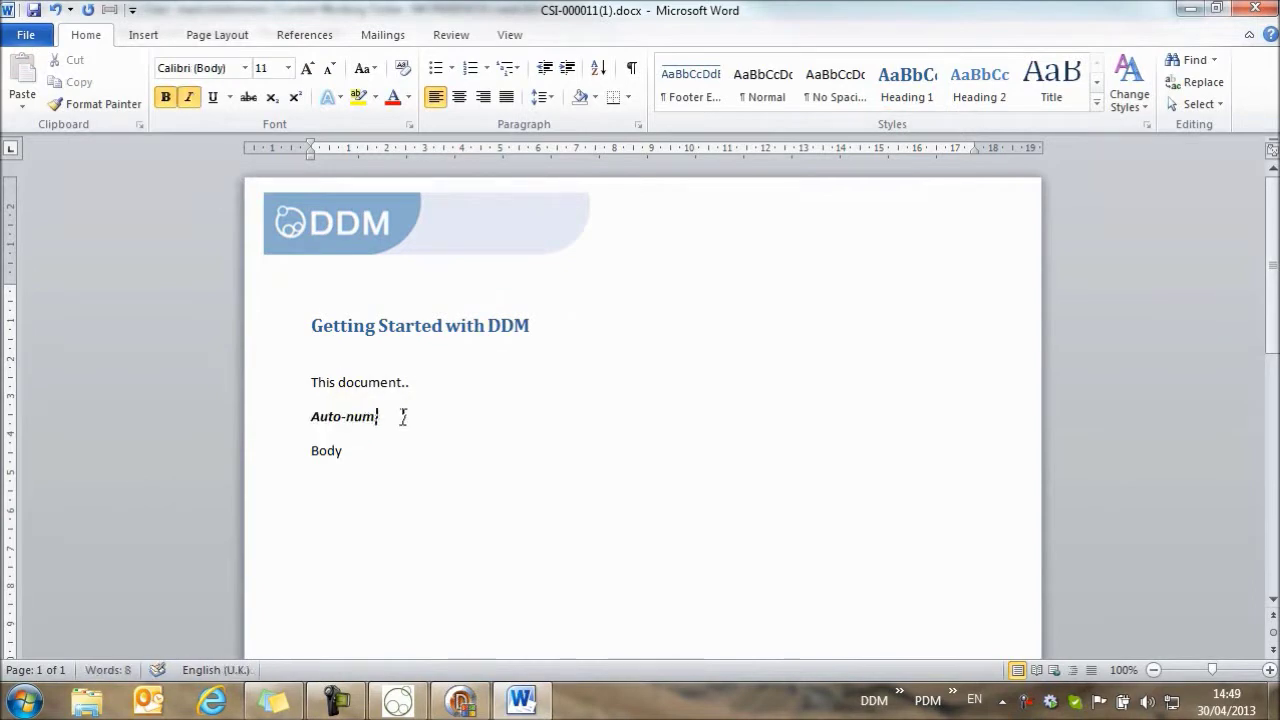
text(bering:)
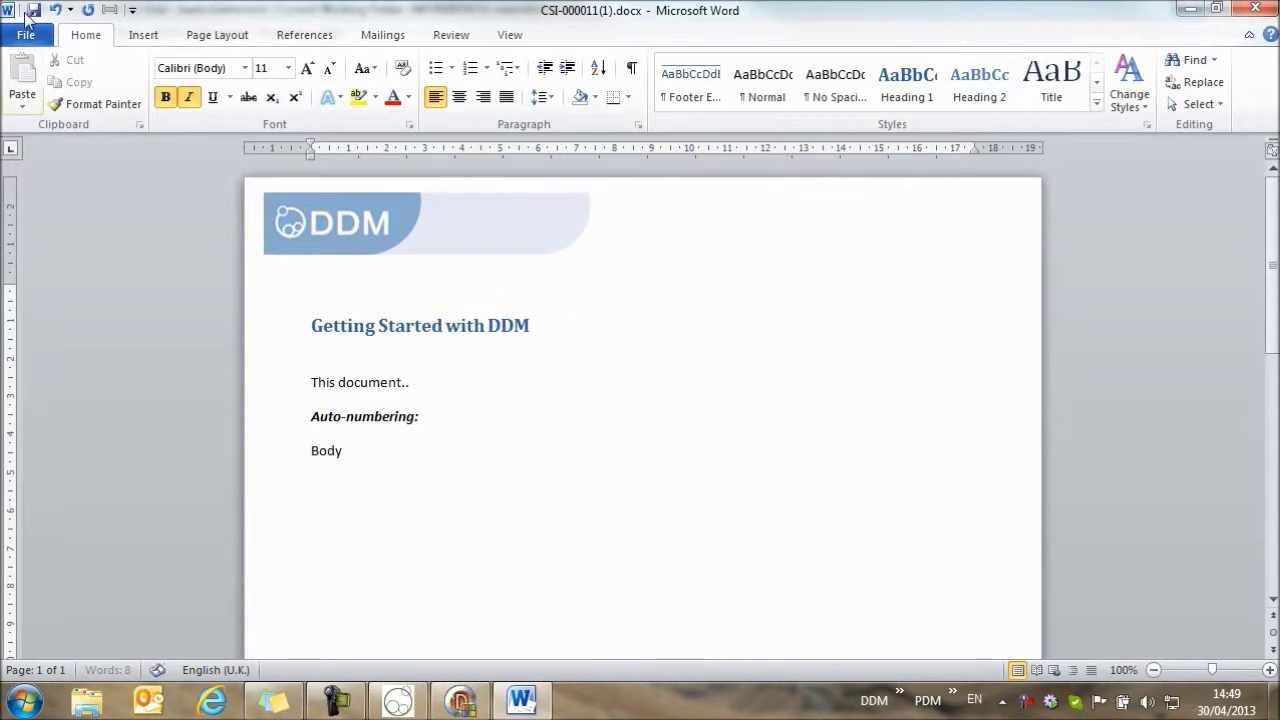
click(35, 12)
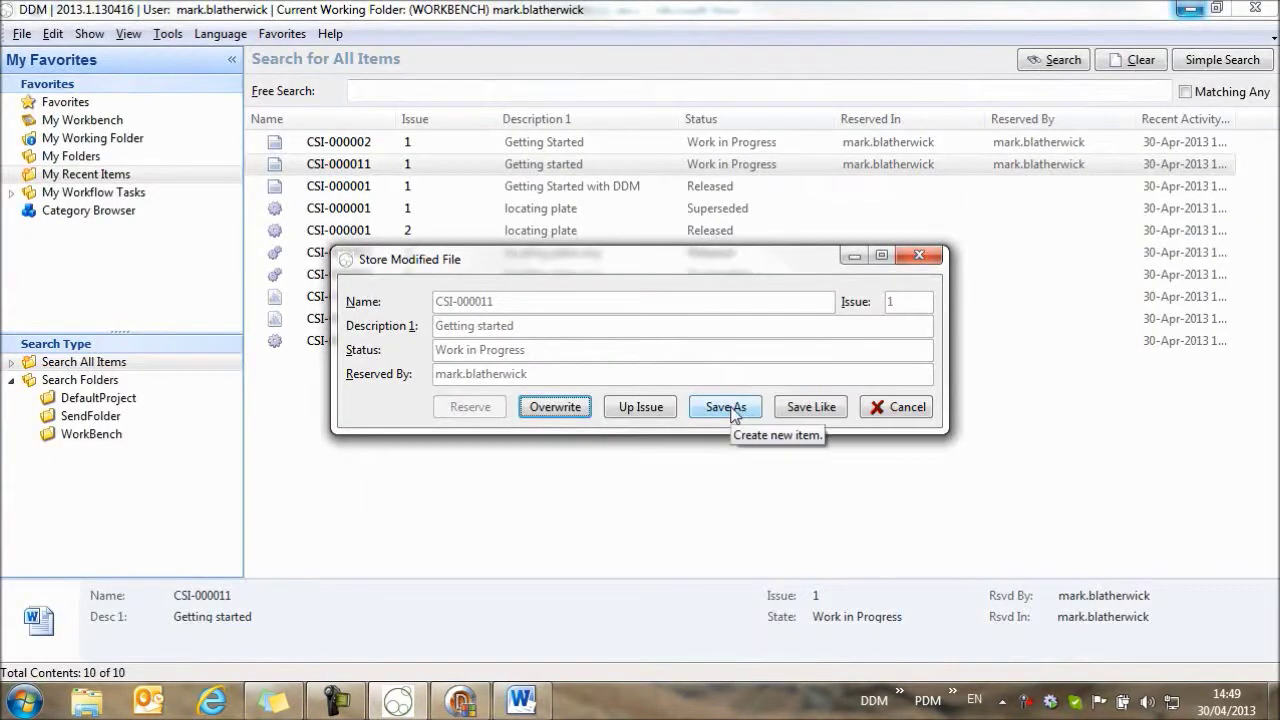
Store the edits as a new item numbered XXX-0000001 using the User Defined numbering type.
click(732, 414)
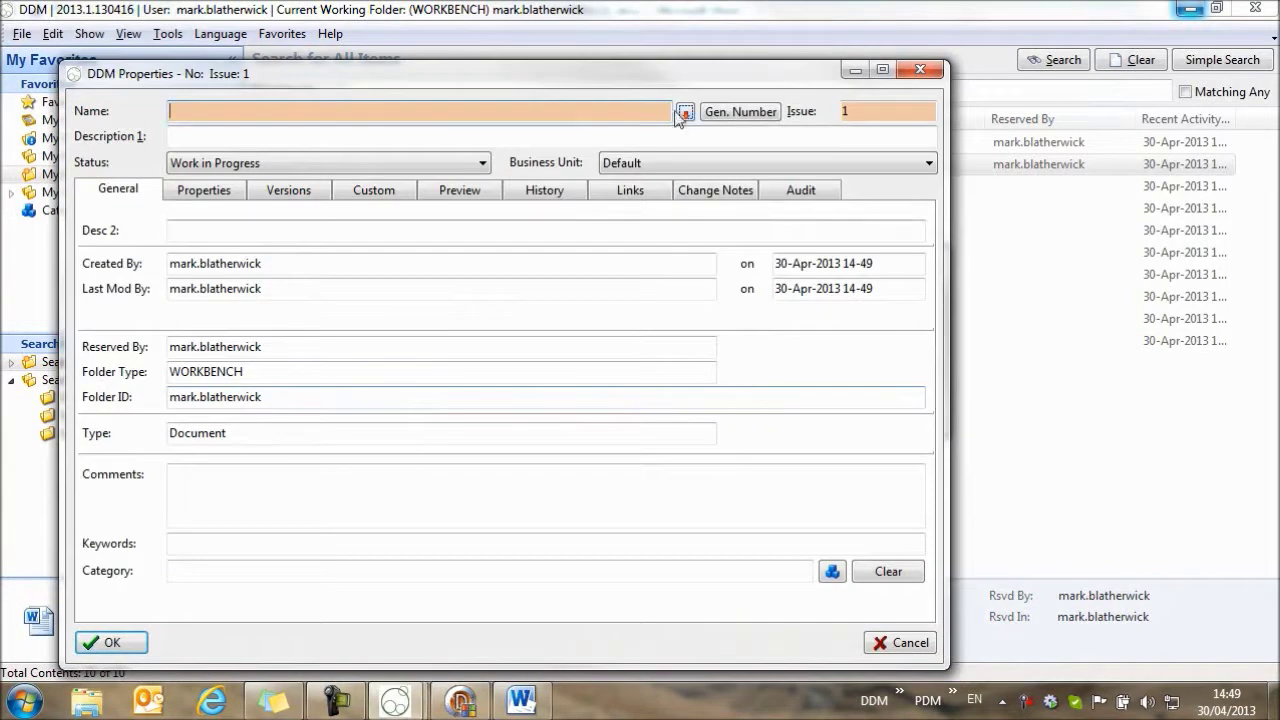
click(737, 111)
click(597, 227)
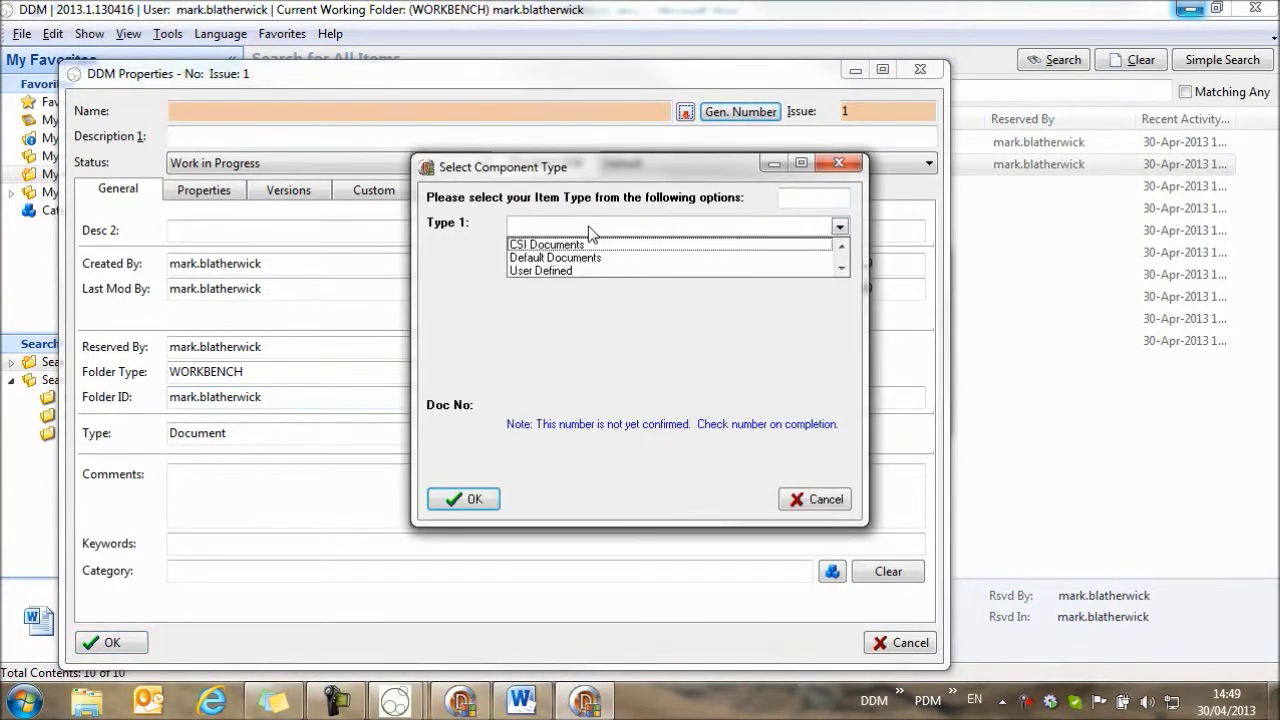
click(557, 270)
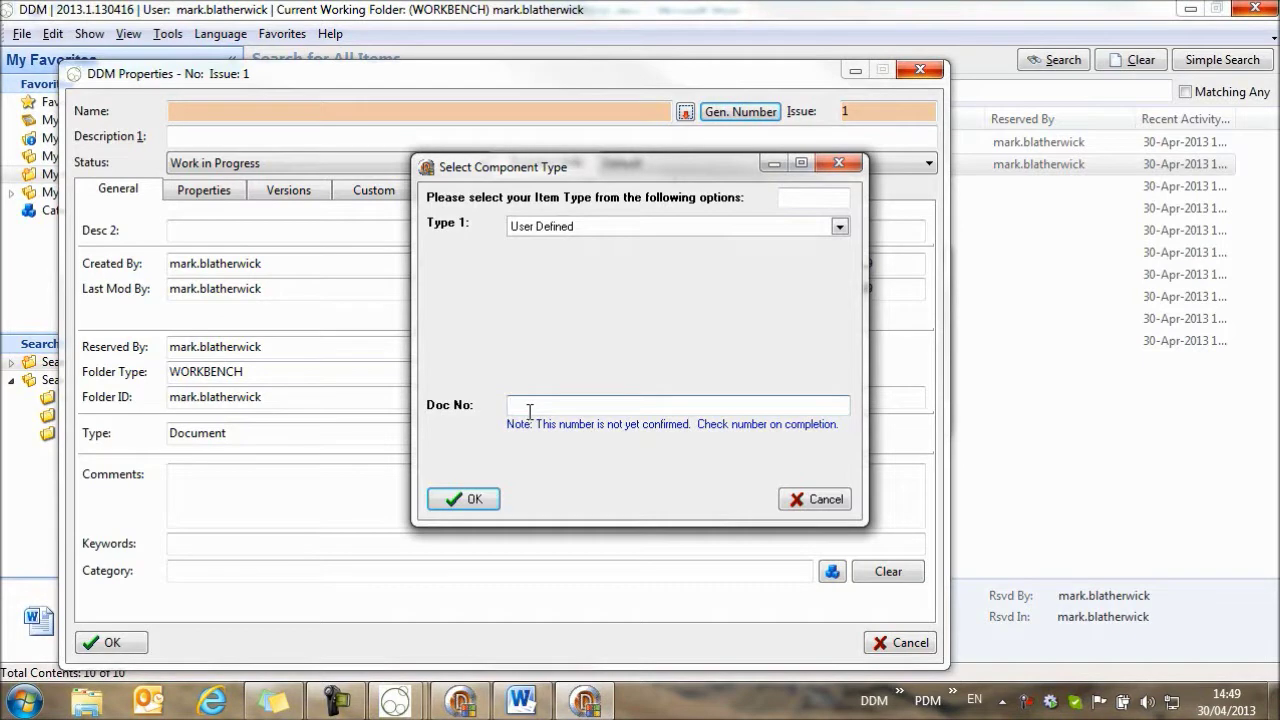
text(XXX-0000001)
click(445, 498)
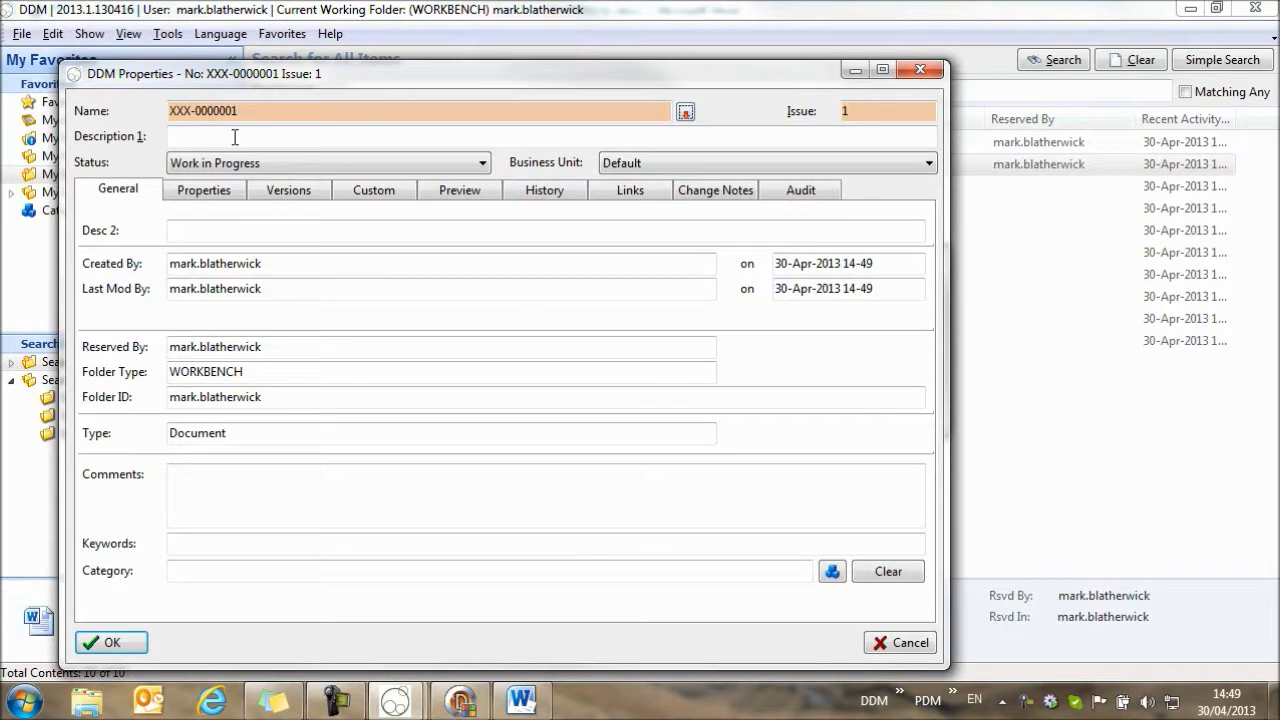
Set the new item's Description 1 to 'Getting started' and confirm its properties.
click(234, 137)
text(Getting sta)
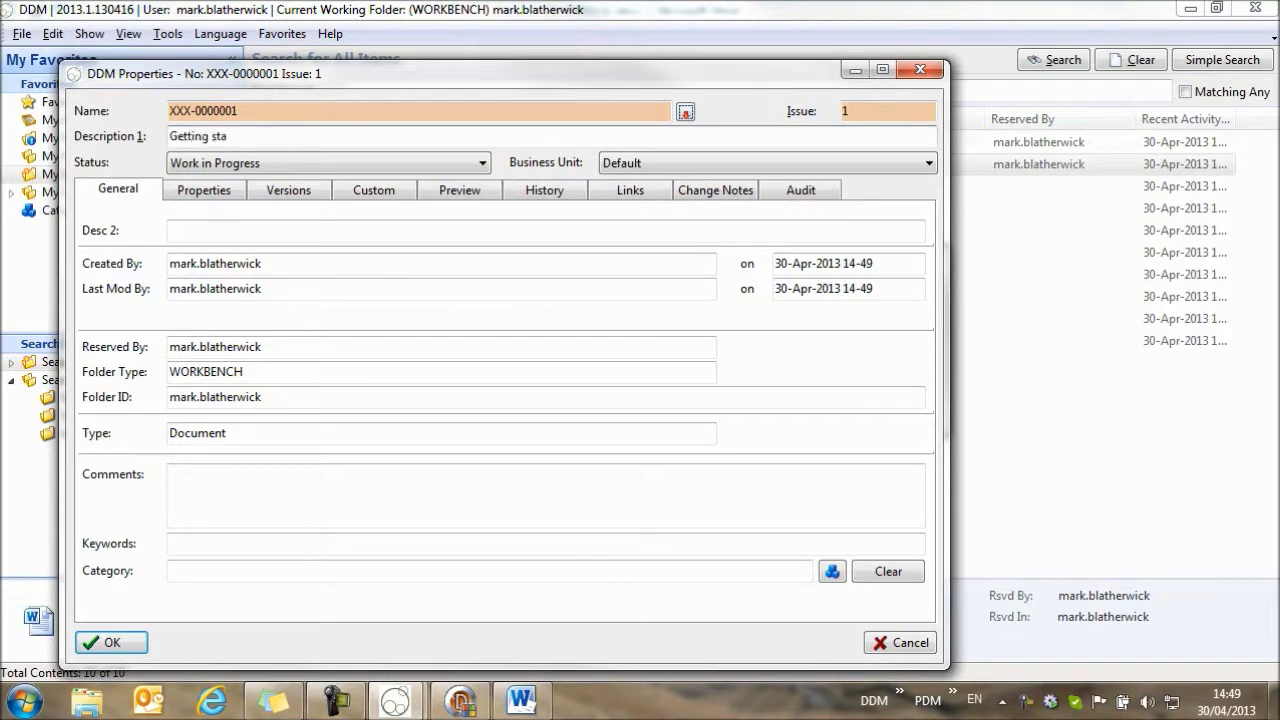
text(rted)
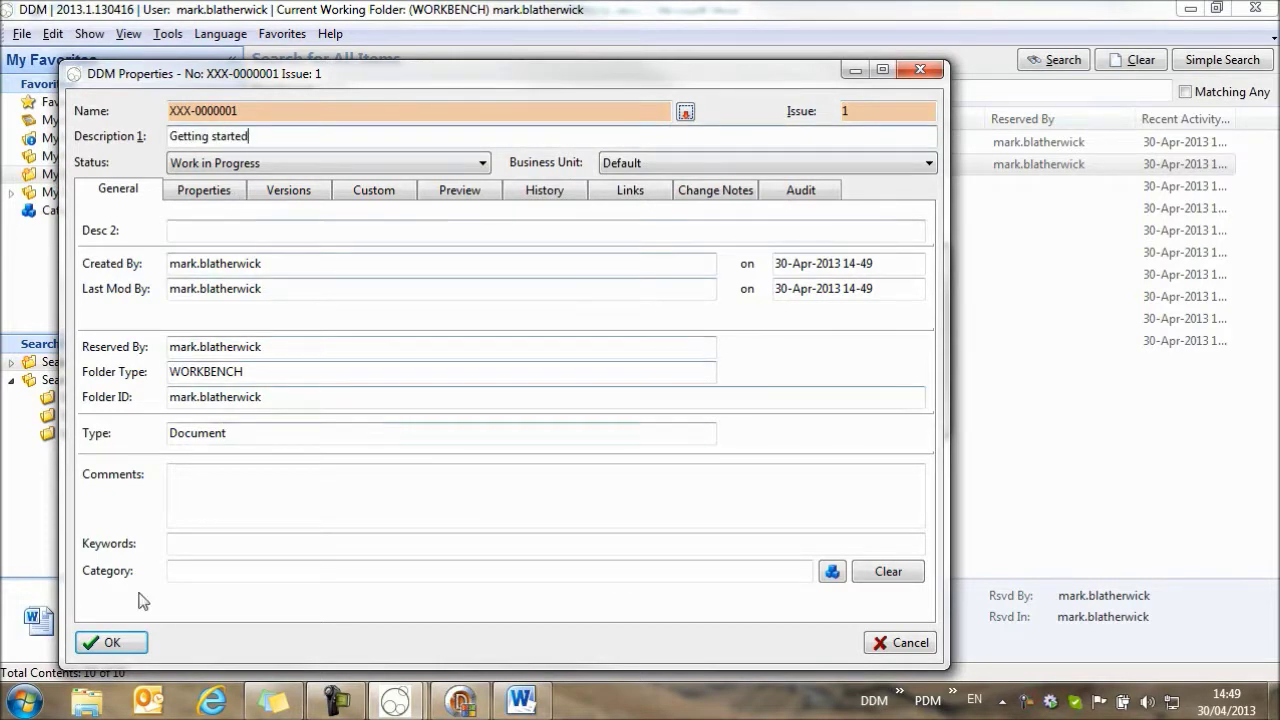
click(112, 642)
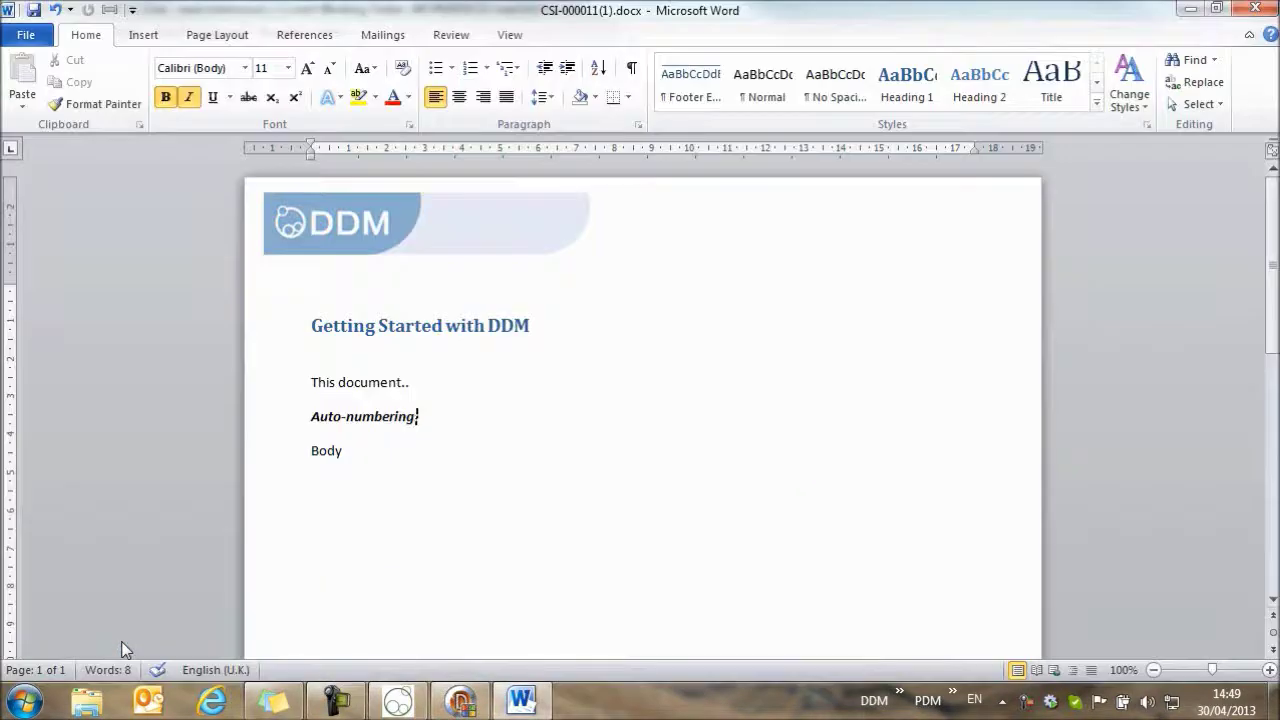
Close Word and return to the DDM item list showing XXX-0000001 'Getting started'.
click(1252, 10)
click(375, 167)
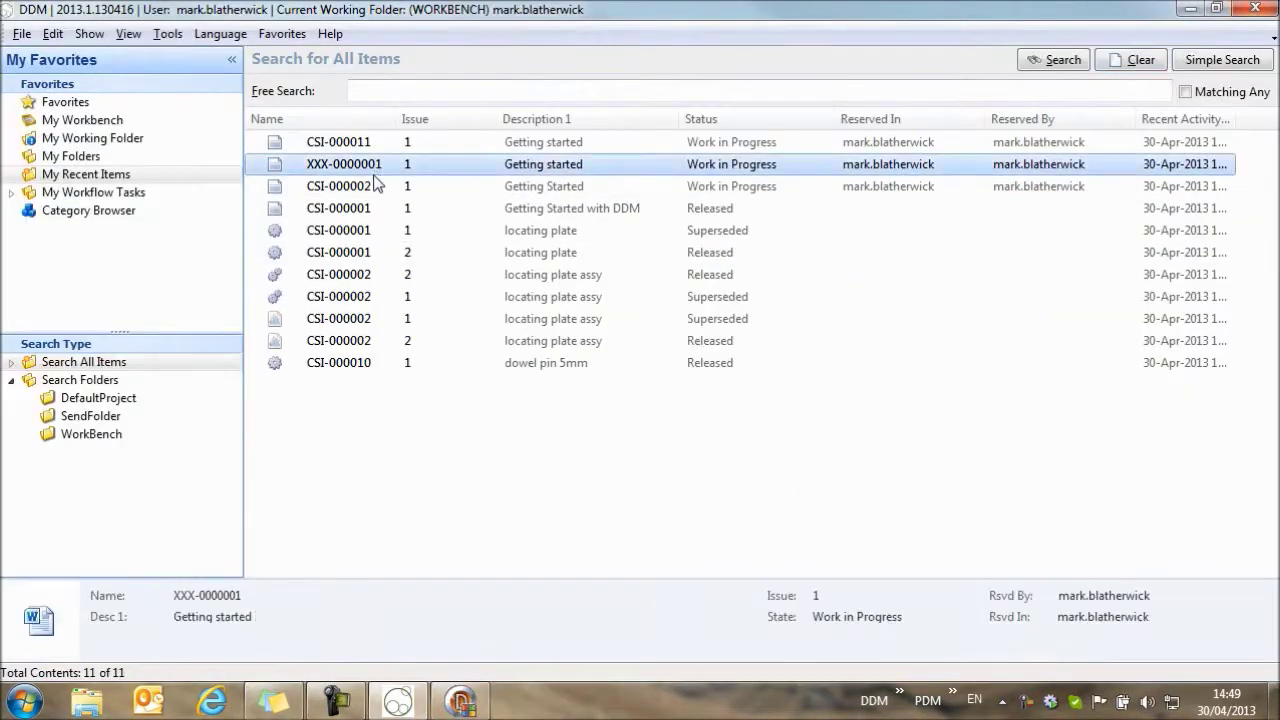